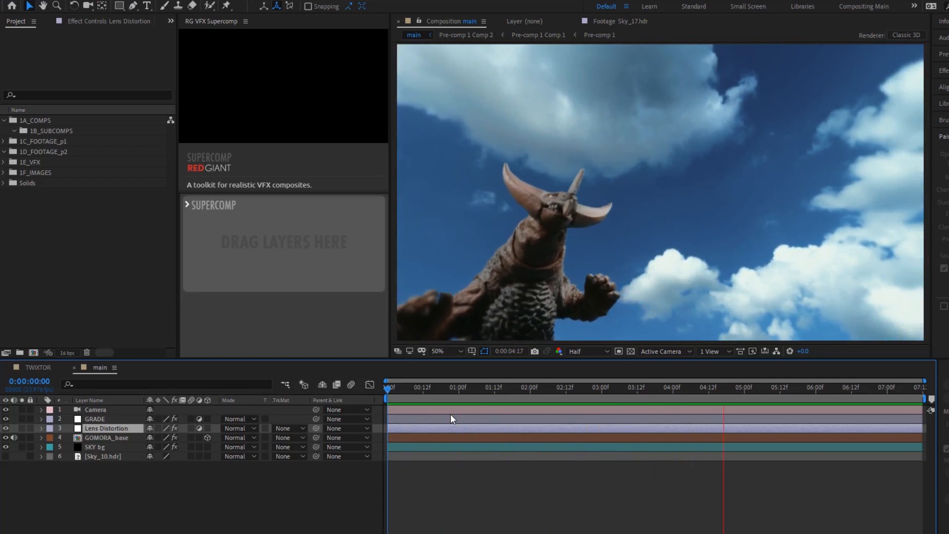
Preview the monster shot and add a new black solid to the main composition.
key("space")
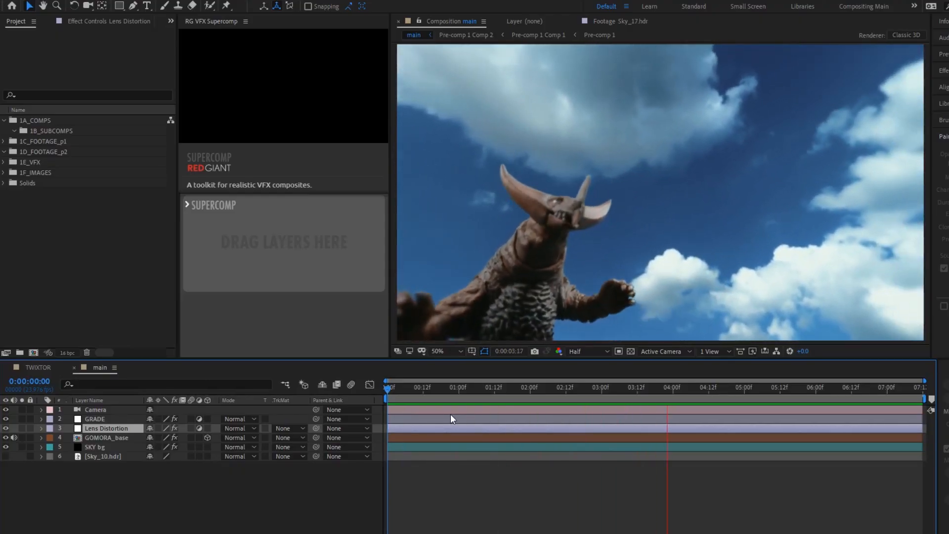
key("space")
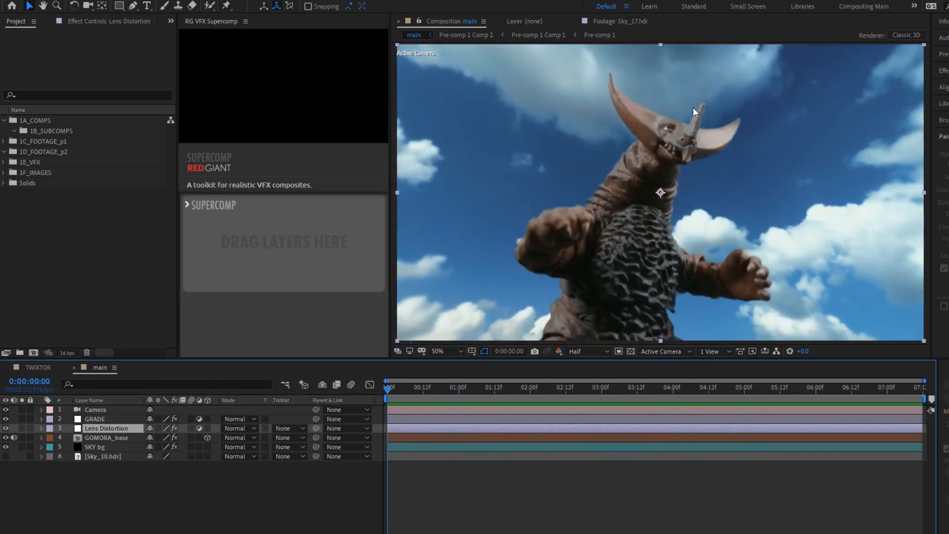
key("ctrl+y")
left_click(163, 198)
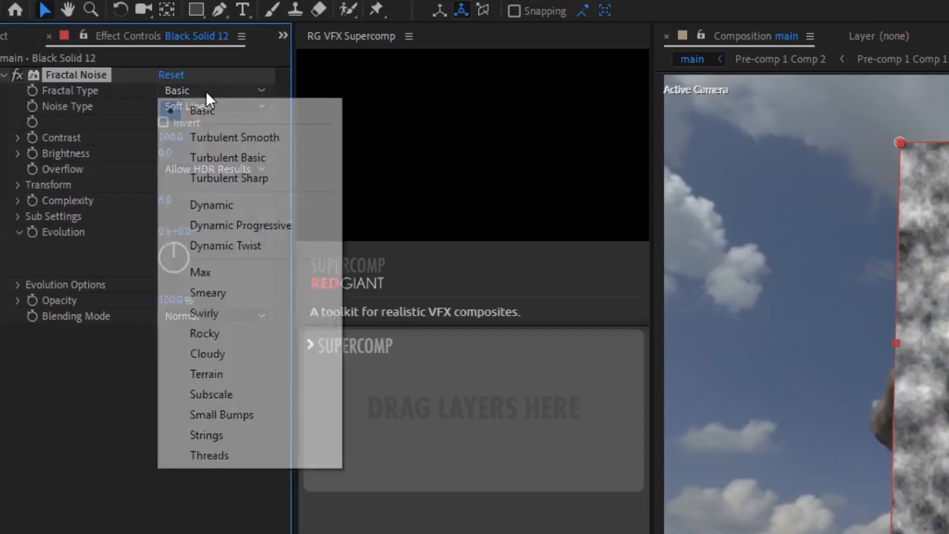
Set the solid's Fractal Noise to Dynamic Progressive with brightness -14, and set the layer's blending mode to Screen.
left_click(254, 226)
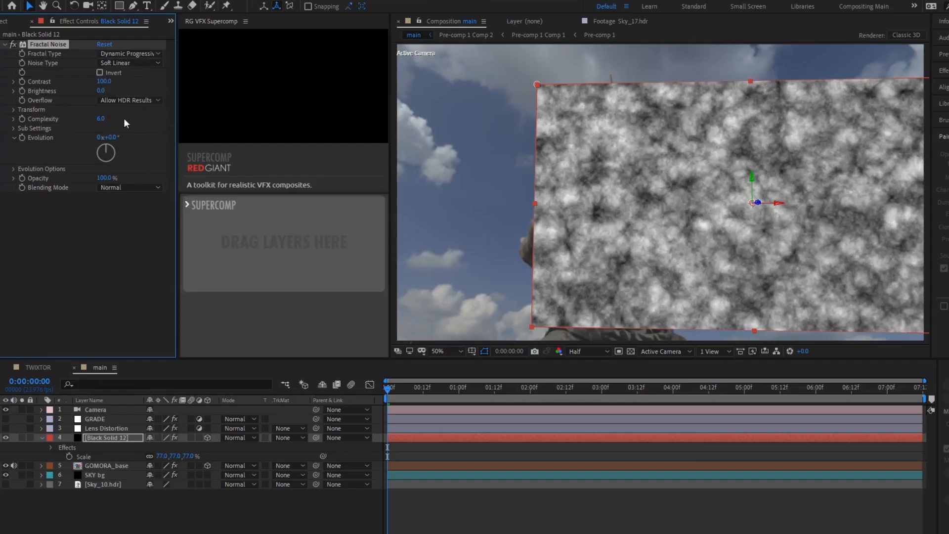
left_click_drag(126, 88, 101, 98)
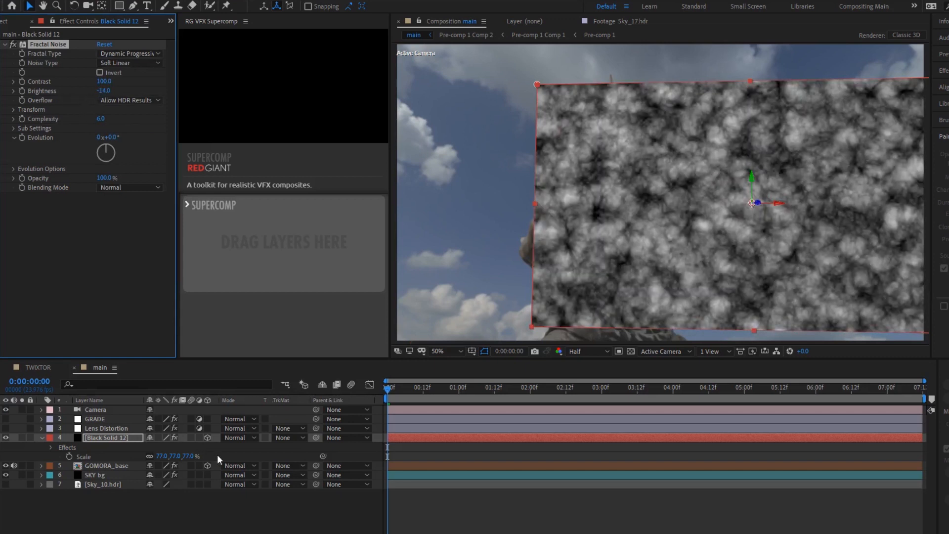
left_click(232, 439)
left_click(267, 205)
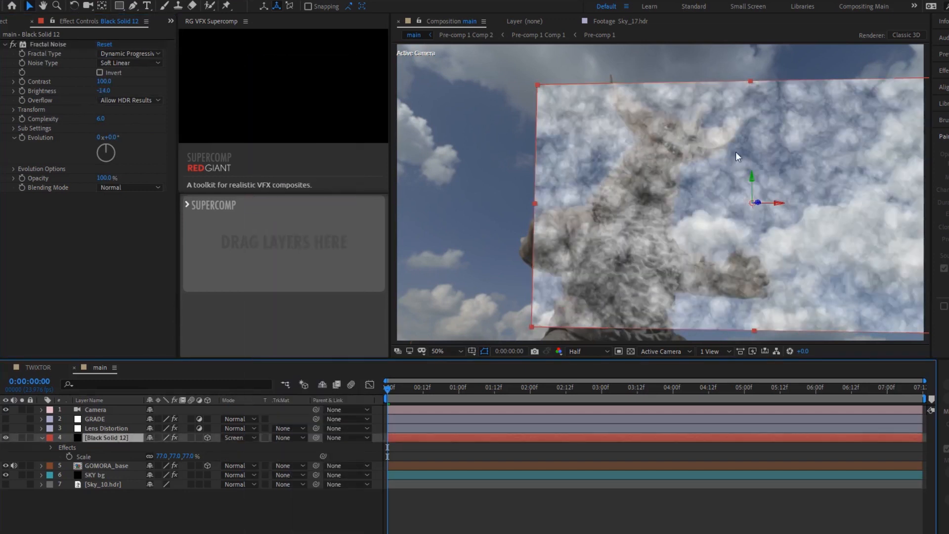
Fit the noise solid over the monster's head and animate its masks to follow the two side horns.
left_click_drag(707, 129, 662, 106)
key("w")
left_click_drag(765, 99, 765, 100)
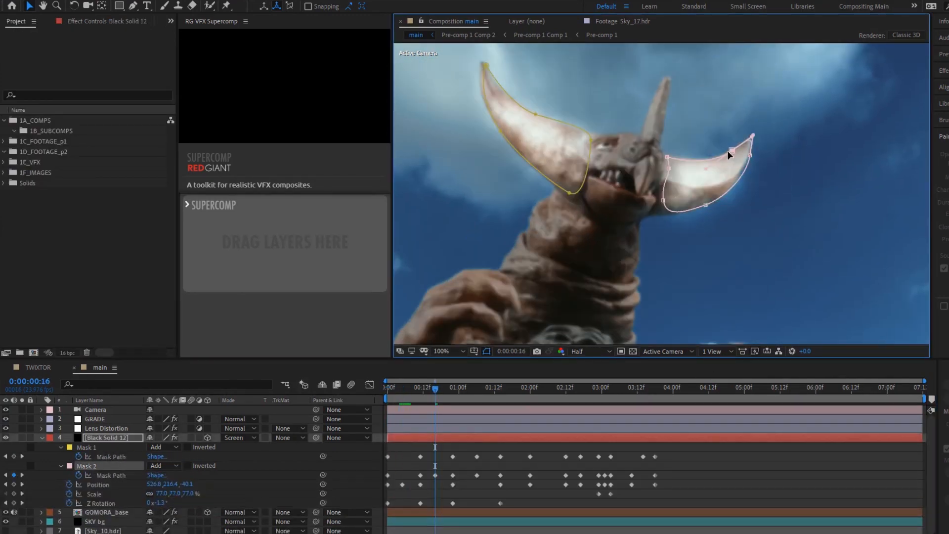
key("space")
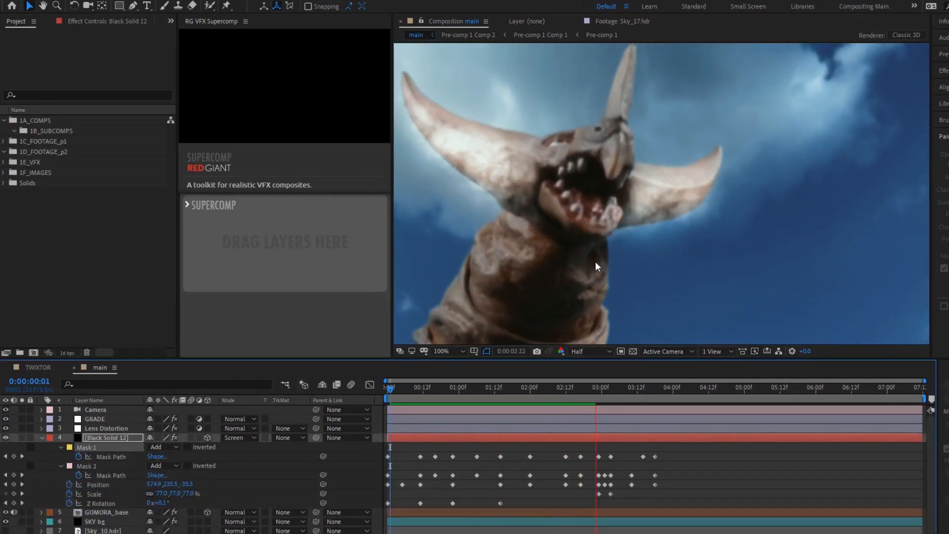
key("space")
Continue keyframing the horn masks and solid from 0:00:04:02 onward, and preview the tracking.
scroll(637, 150, "down", 4)
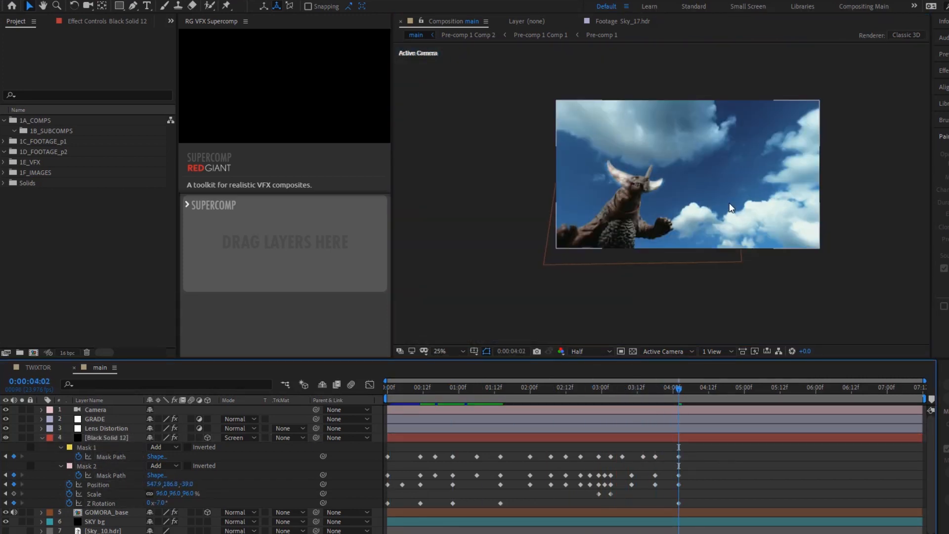
scroll(731, 208, "up", 3)
left_click(689, 436)
left_click_drag(679, 388, 704, 388)
left_click_drag(654, 155, 647, 151)
left_click_drag(686, 388, 712, 388)
key("space")
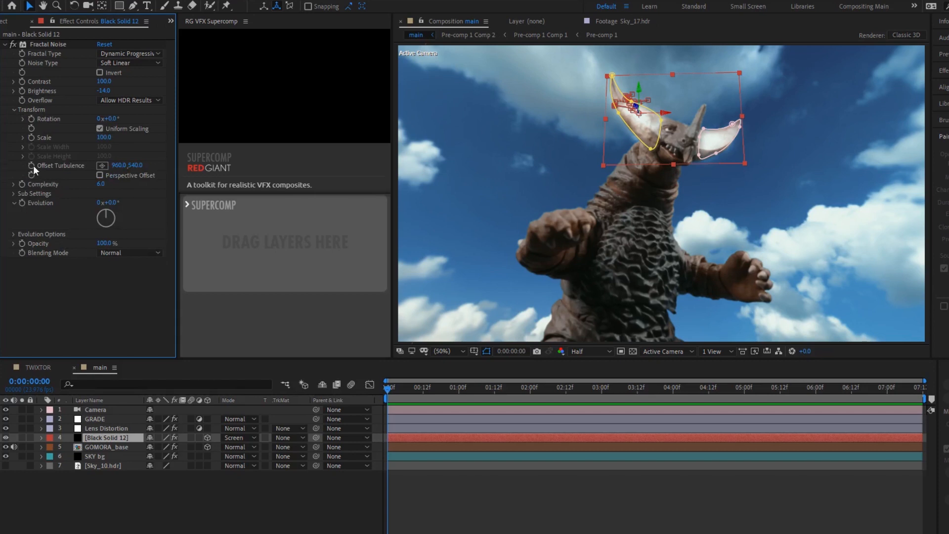
Animate Offset Turbulence from 960, 540 at the first frame to 960, -5532, placing the second keyframe near the composition's end.
left_click(33, 166)
left_click_drag(388, 389, 722, 369)
left_click(80, 180)
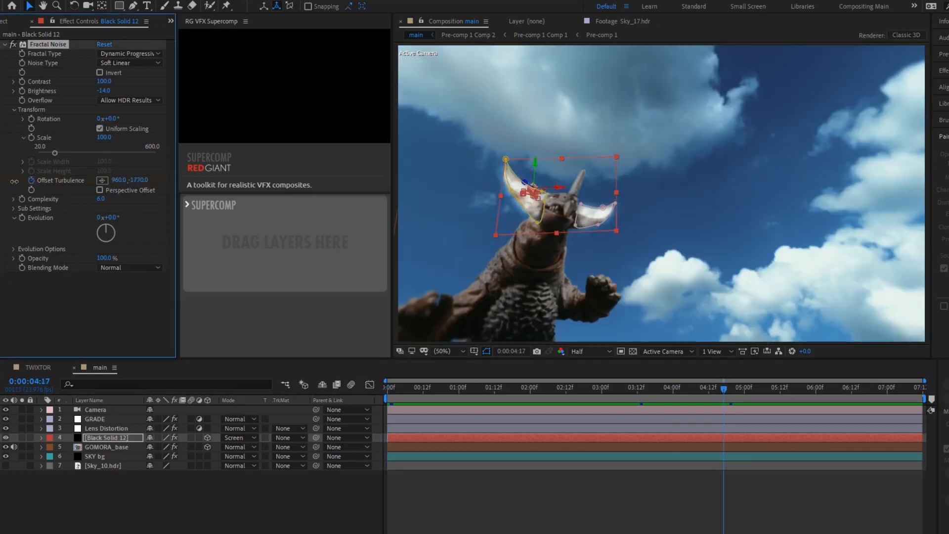
left_click_drag(134, 181, 37, 192)
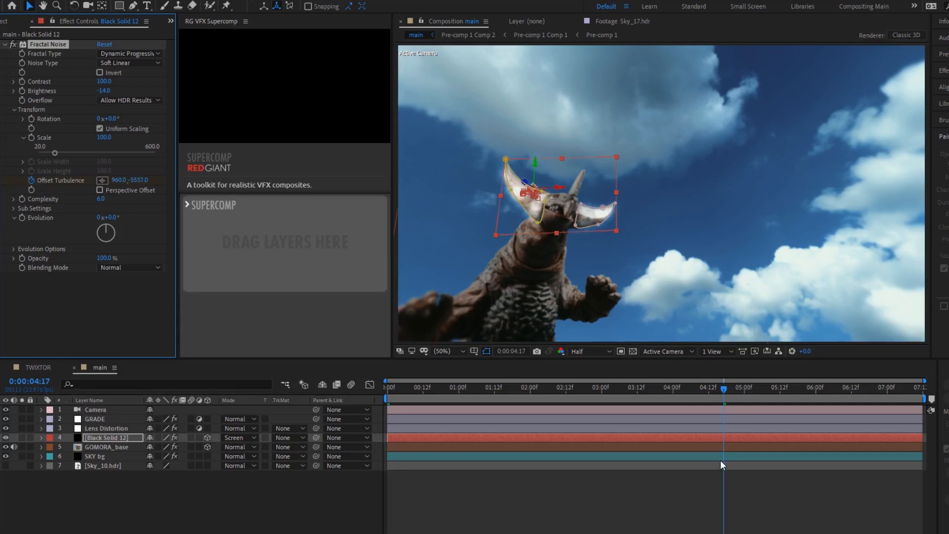
key("u")
left_click_drag(724, 493, 920, 494)
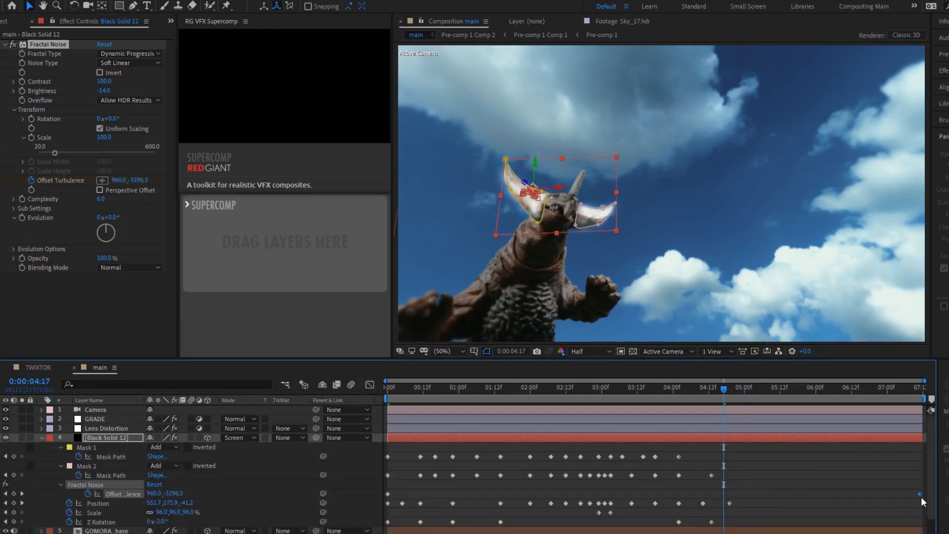
Preview the moving noise over the footage and with the noise layer soloed around 0:00:02:12.
key("space")
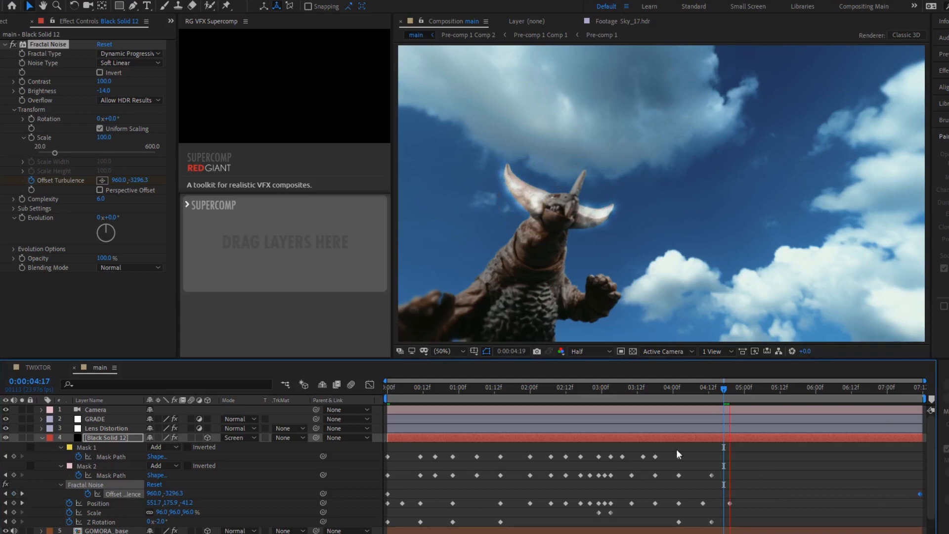
left_click(22, 438)
left_click(568, 409)
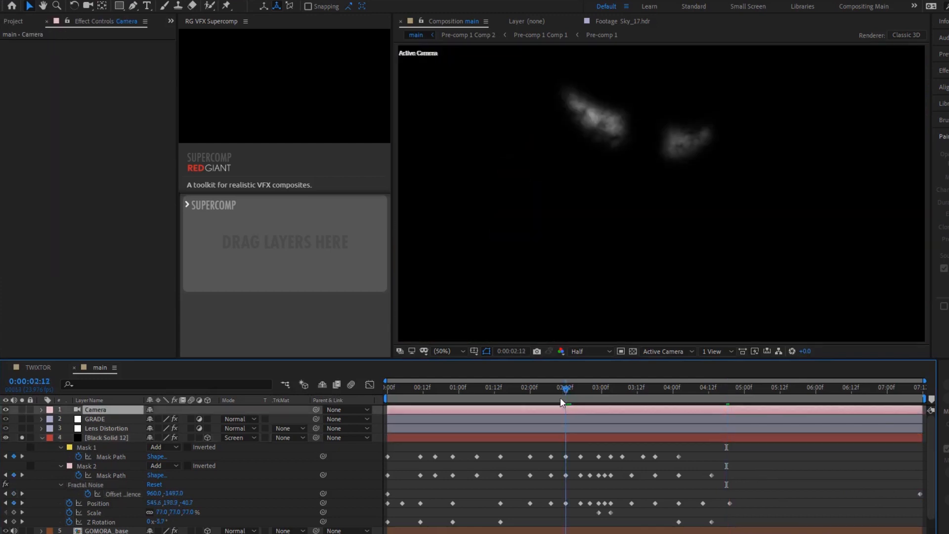
key("space")
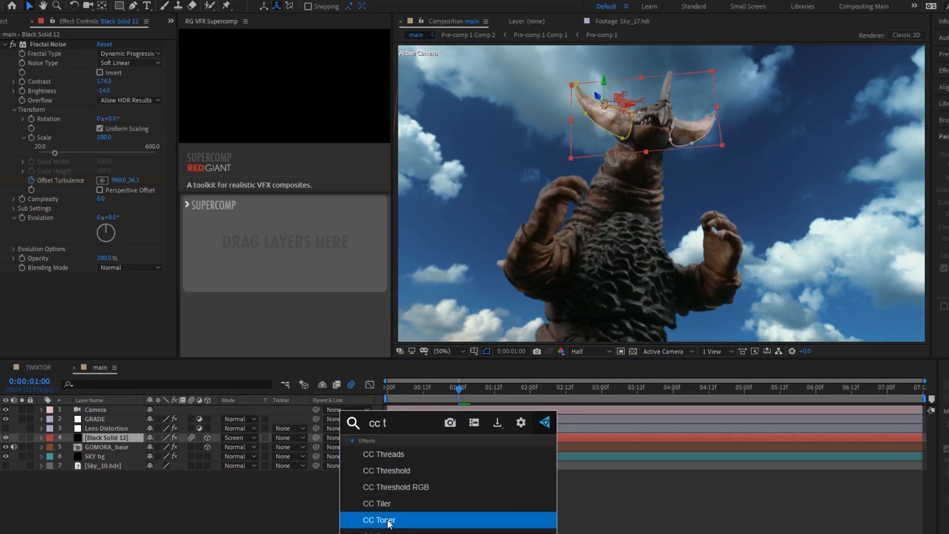
Apply CC Toner to the noise solid and set its midtones to a light orange.
left_click(429, 515)
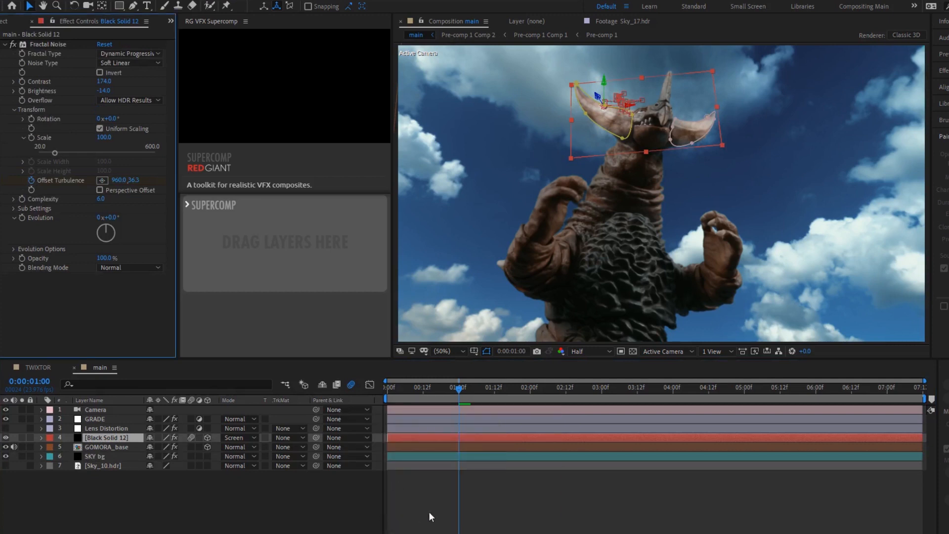
left_click(102, 314)
left_click_drag(101, 10, 99, 9)
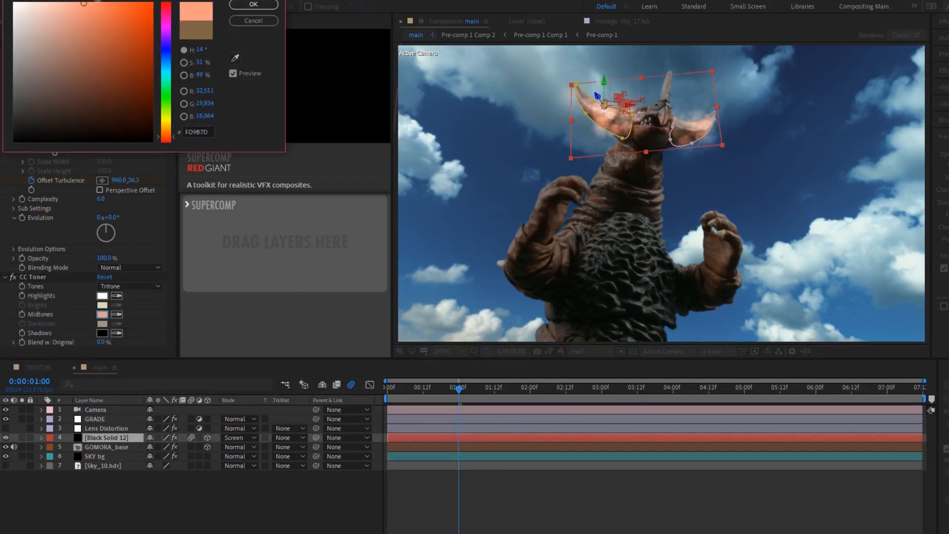
left_click(266, 8)
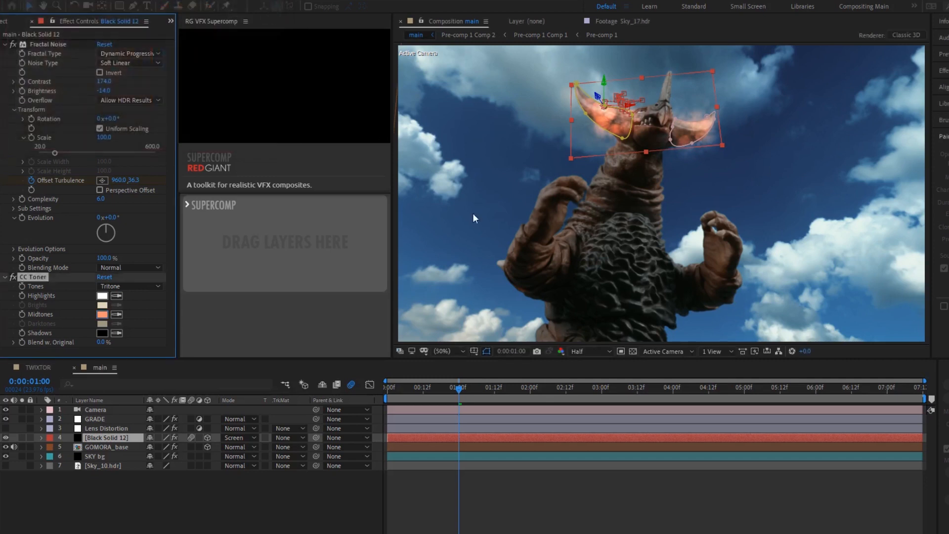
Apply CC Vector Blur to the noise solid with the Natural type and an amount of 33.
key("ctrl+space")
type("vec")
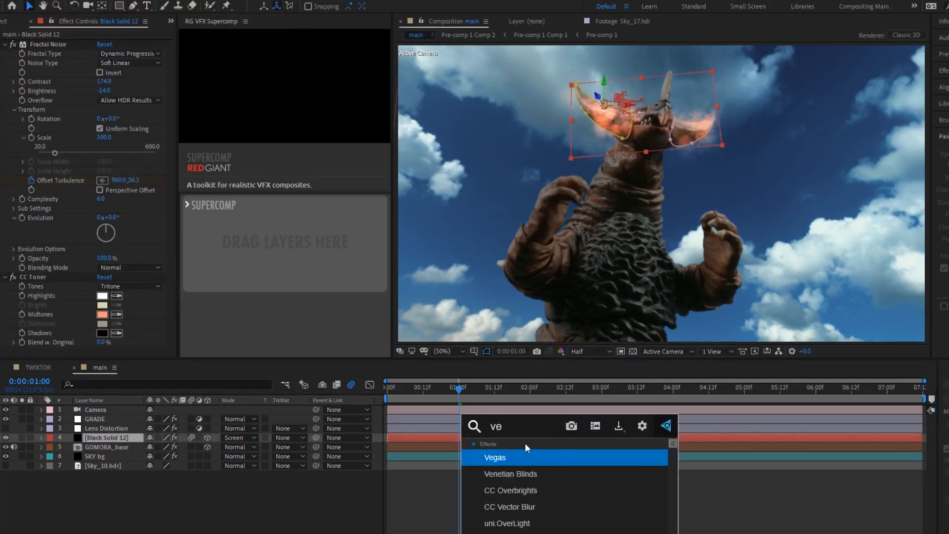
key("Return")
left_click_drag(104, 305, 119, 305)
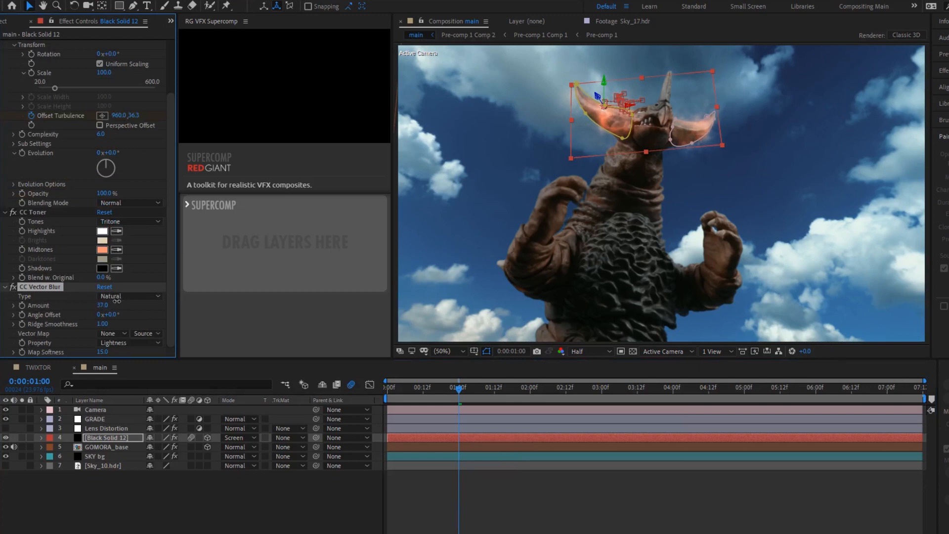
left_click_drag(90, 296, 107, 294)
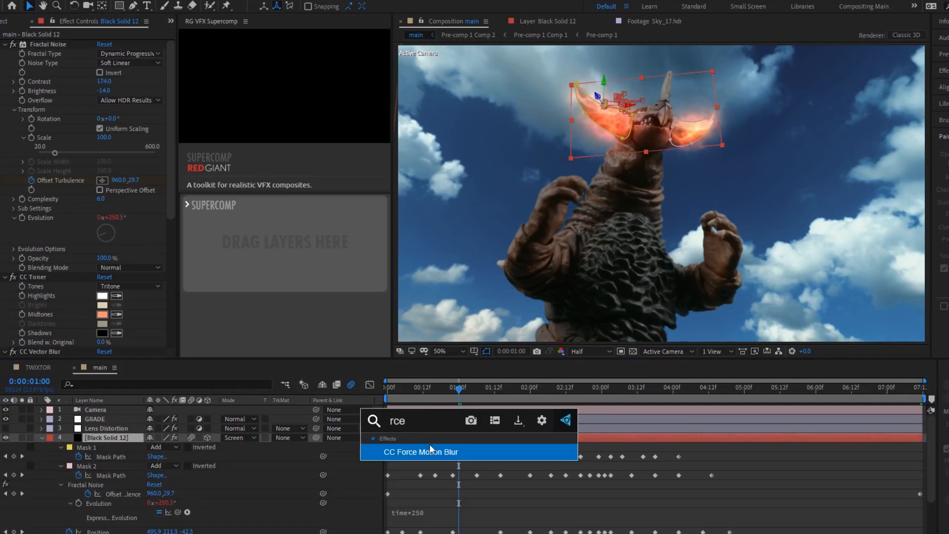
Apply CC Force Motion Blur to the noise solid, move it higher in the effect stack, and preview the glowing horns.
key("Return")
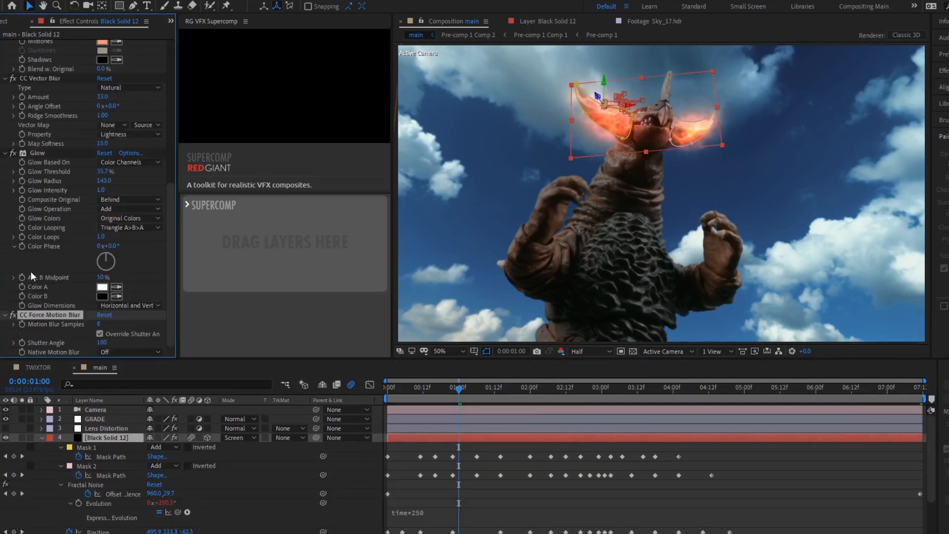
left_click_drag(45, 316, 70, 102)
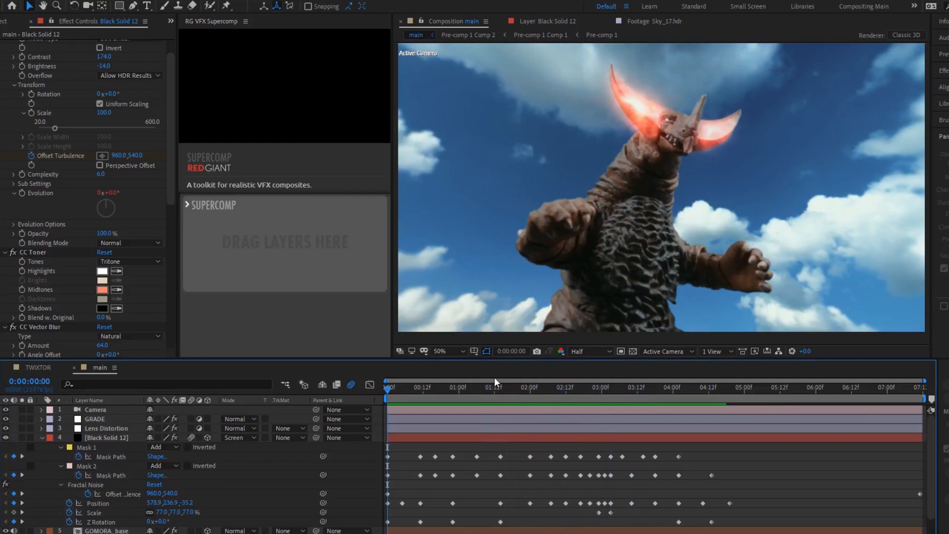
key("space")
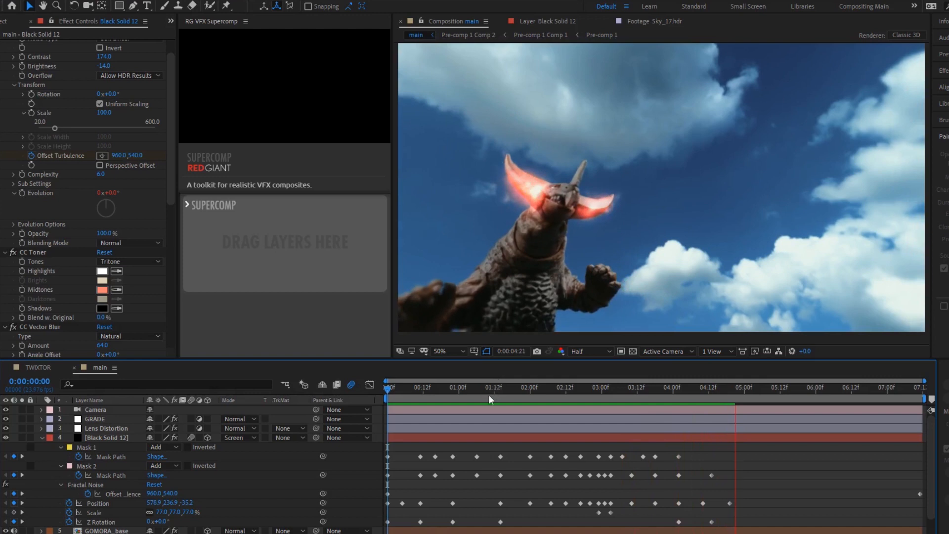
key("space")
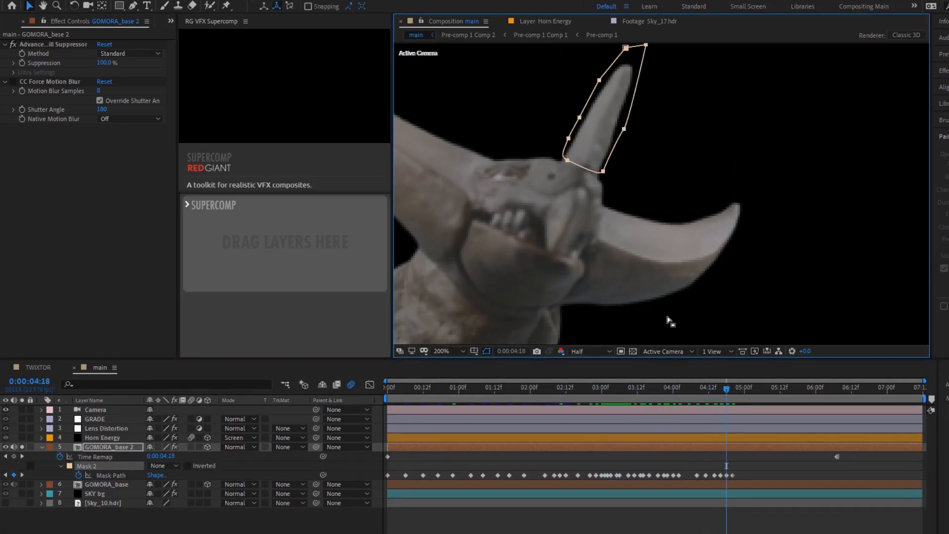
Set the CC Toner midtones of the GOMORA_horn layer to a saturated red.
left_click(101, 166)
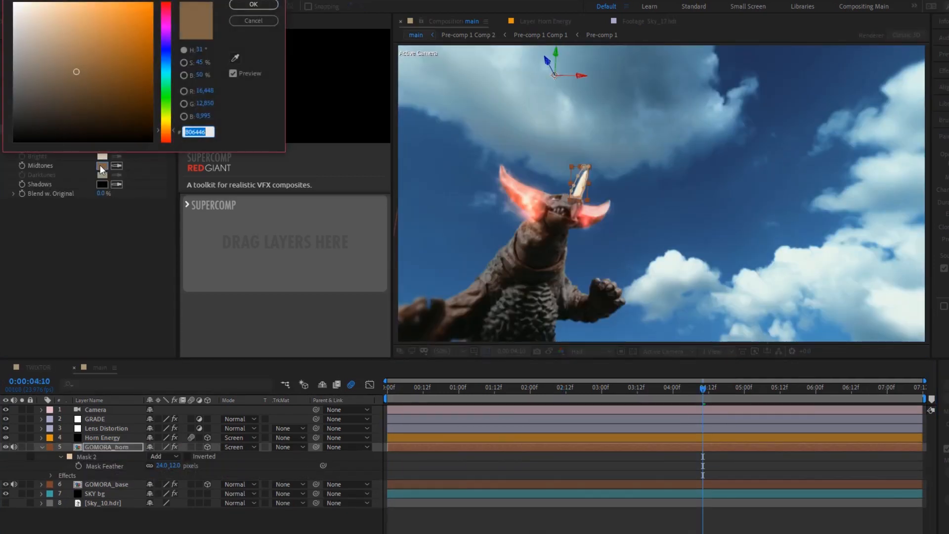
left_click(166, 140)
left_click(150, 50)
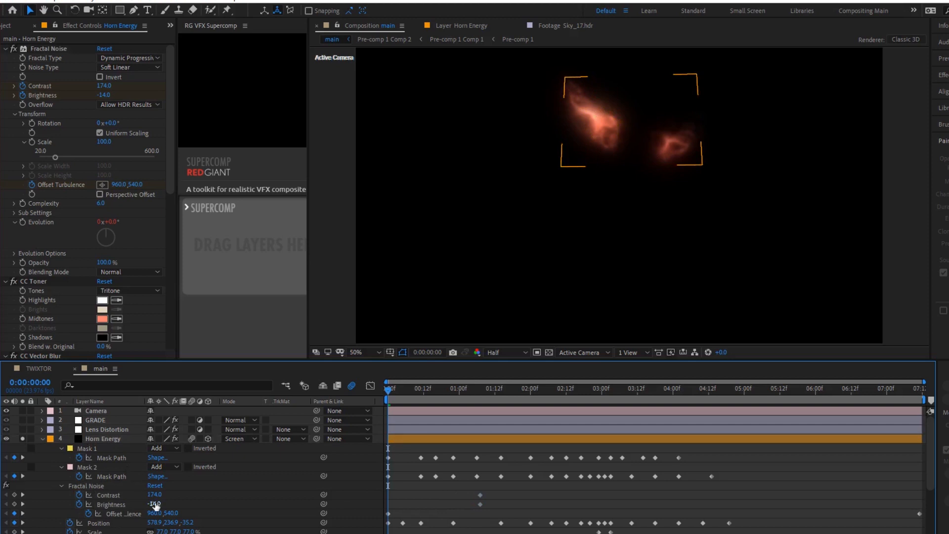
Keyframe the Horn Energy layer's Fractal Noise brightness to -62 at the first frame.
left_click_drag(156, 504, 148, 499)
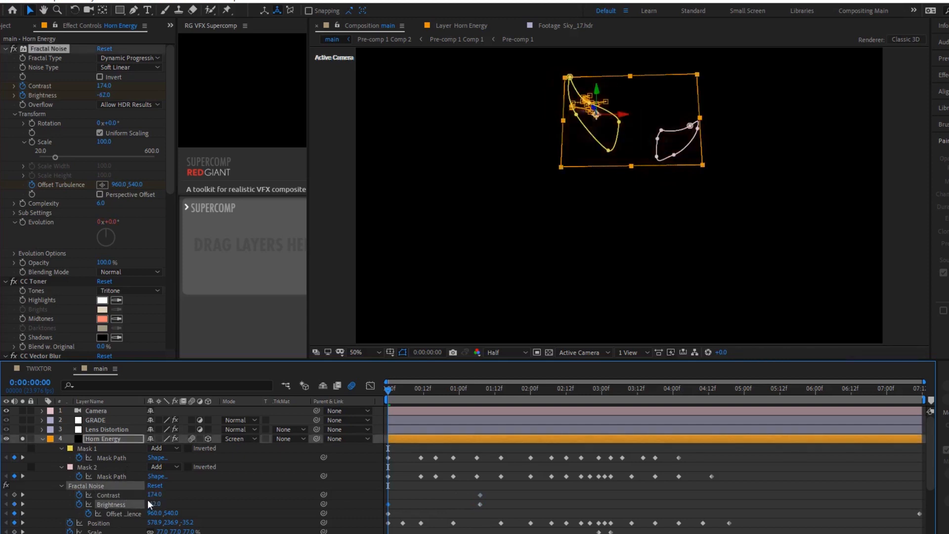
left_click(540, 498)
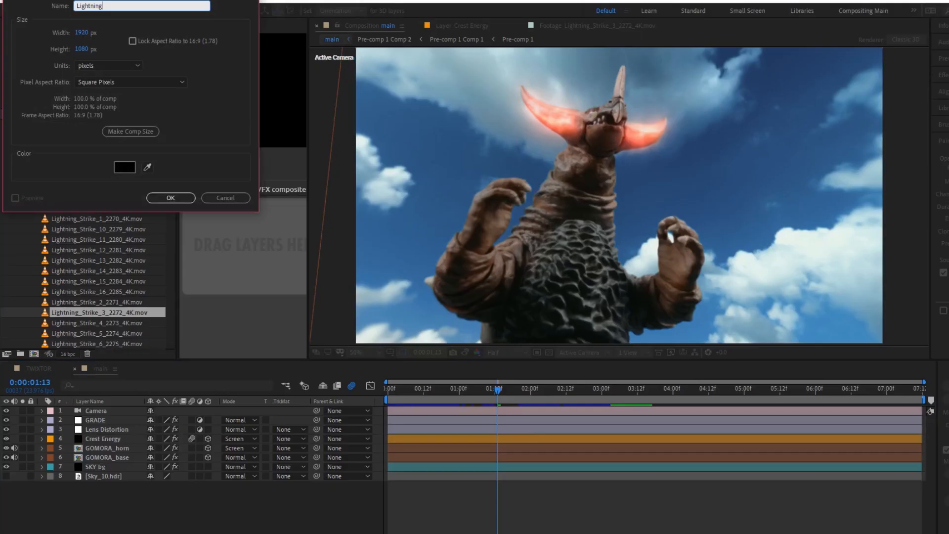
Create a 1920 x 1080 black solid named Lightning with the Advanced Lightning effect and place it below Lens Distortion.
key("Return")
key("ctrl+space")
type("adva")
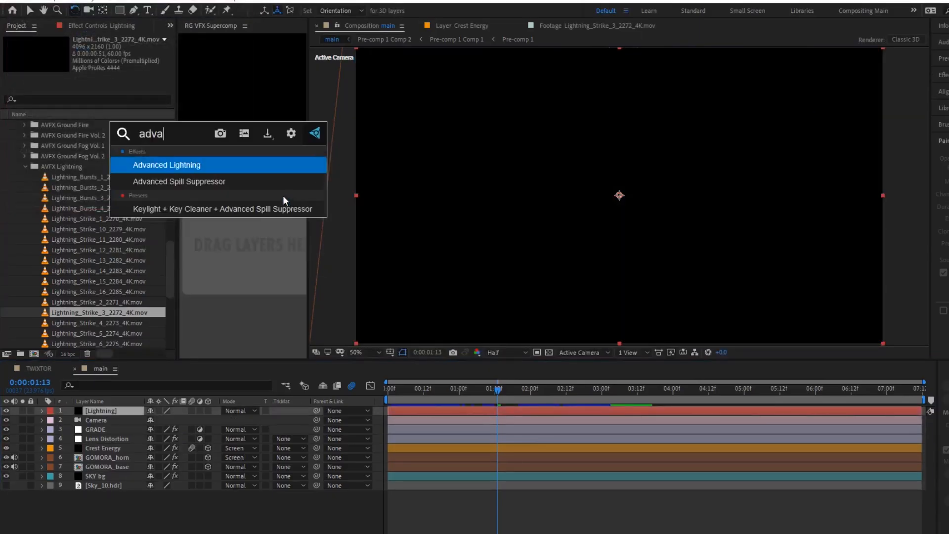
left_click(198, 165)
left_click_drag(99, 409, 116, 444)
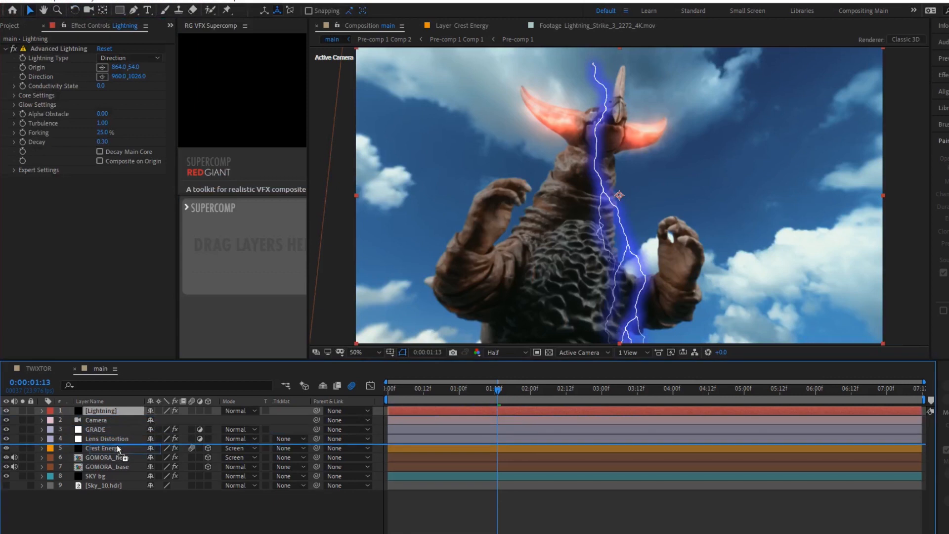
Set the lightning type to Strike and run a thin bolt between the side horn and the tip of the central horn.
left_click(128, 57)
left_click(124, 82)
left_click(621, 66)
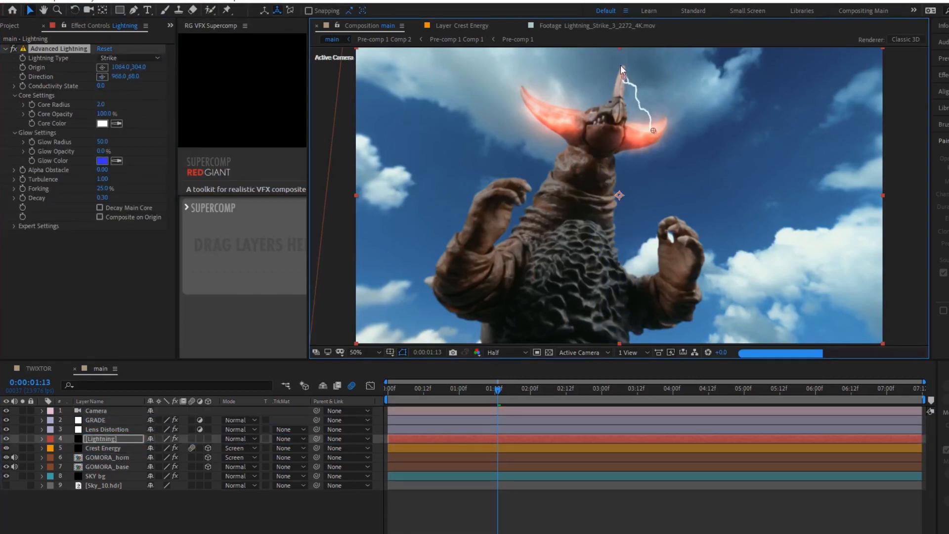
left_click_drag(653, 130, 657, 135)
left_click_drag(102, 116, 88, 115)
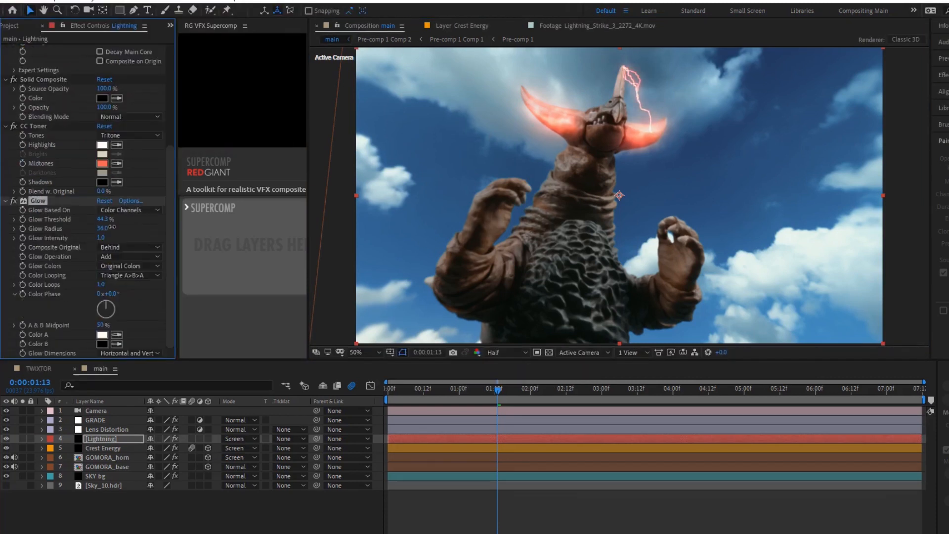
Adjust the Lightning layer's CC Toner midtones color and animate its Conductivity State from 0.0 at 0:00:01:13 to 1.0 one frame on.
left_click(102, 163)
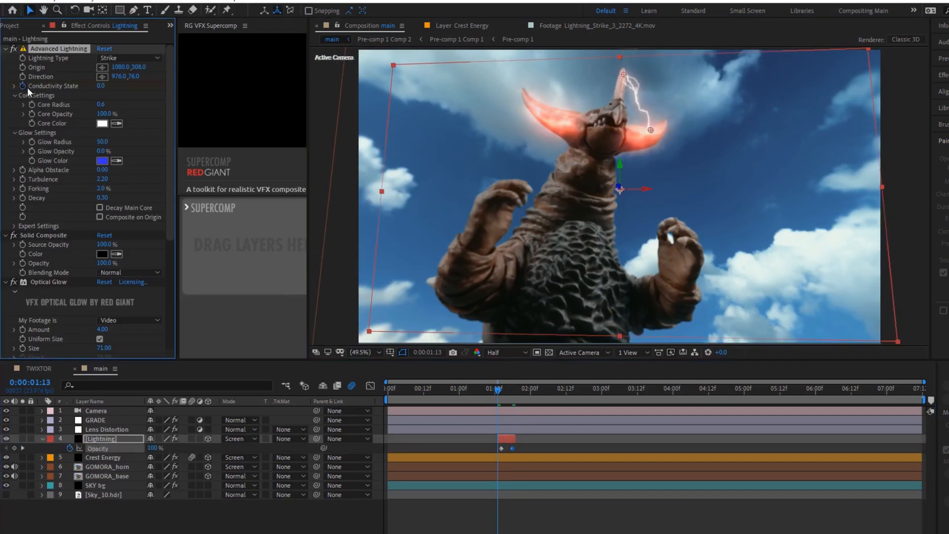
left_click_drag(503, 390, 501, 391)
left_click_drag(101, 86, 124, 85)
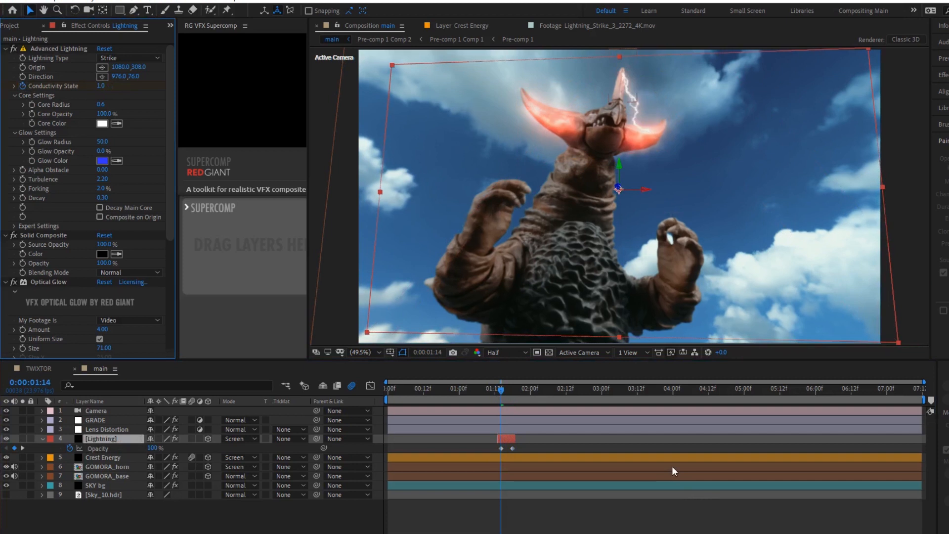
Review the staggered Lightning strikes on the horns over the first two seconds of the composition.
scroll(675, 294, "down", 2)
scroll(675, 295, "up", 2)
left_click(492, 399)
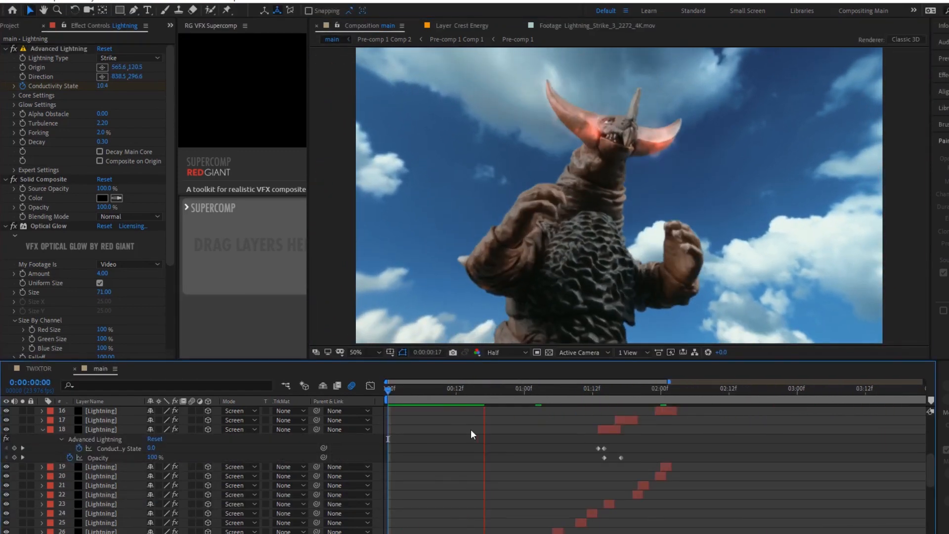
left_click_drag(405, 387, 519, 398)
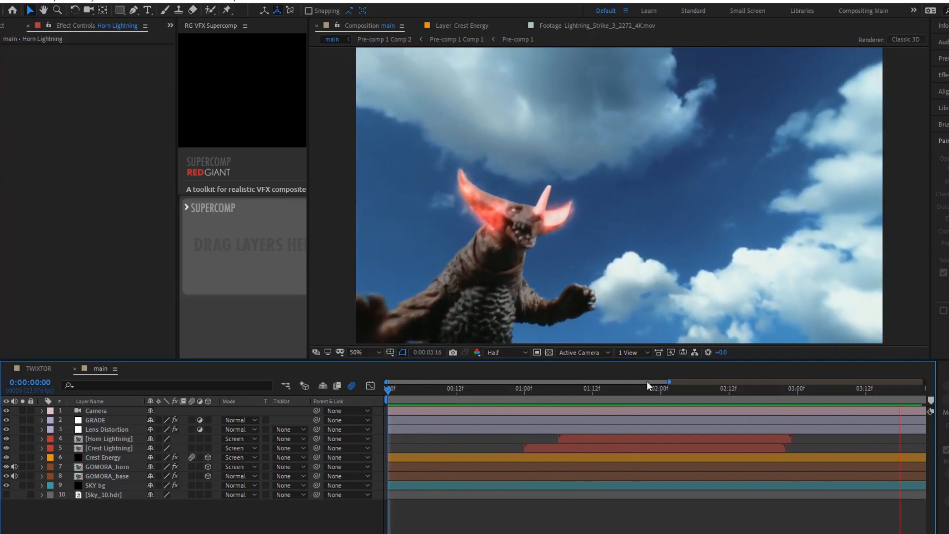
Enable collapse transformations on the Horn Lightning and Crest Lightning precomps.
left_click(644, 389)
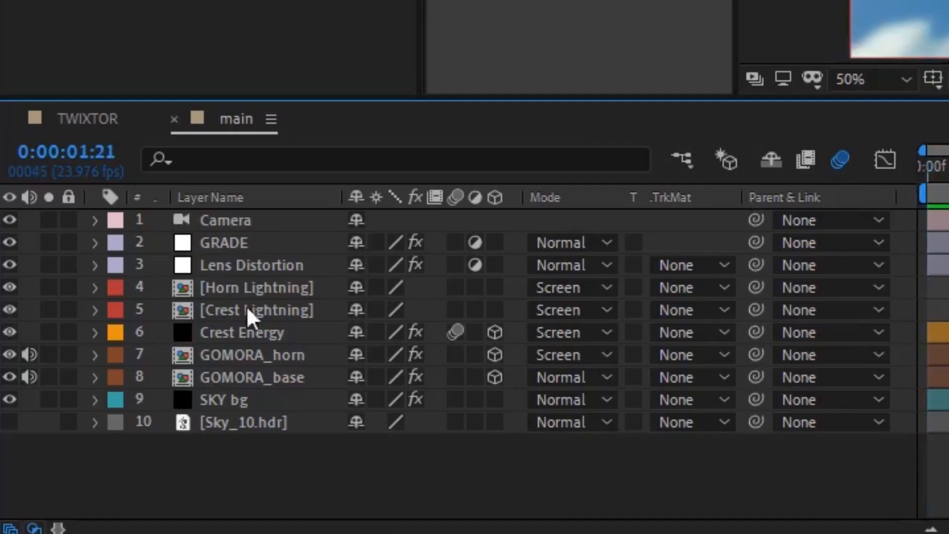
left_click(250, 295)
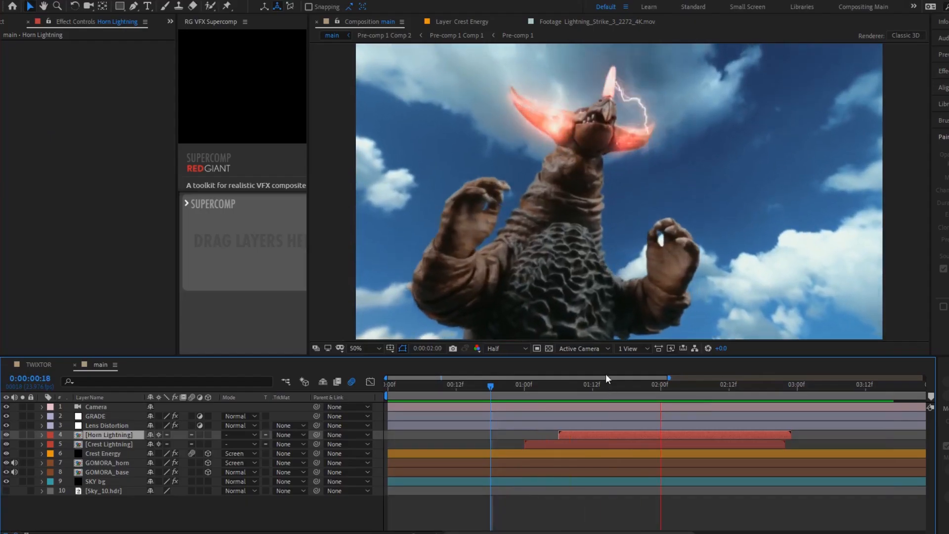
Play back the horn glow and lightning sequence from about 0:00:00:11 onward to check its timing.
left_click(452, 387)
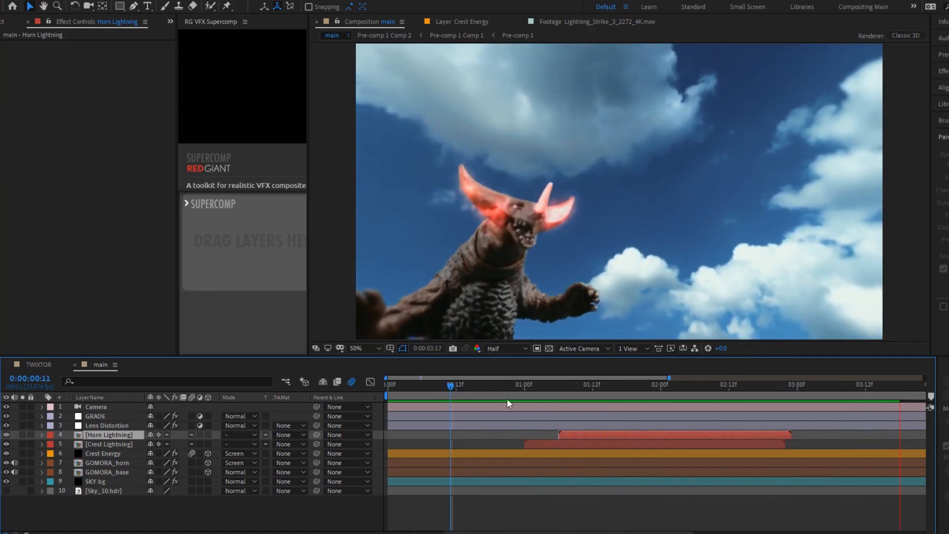
left_click(462, 386)
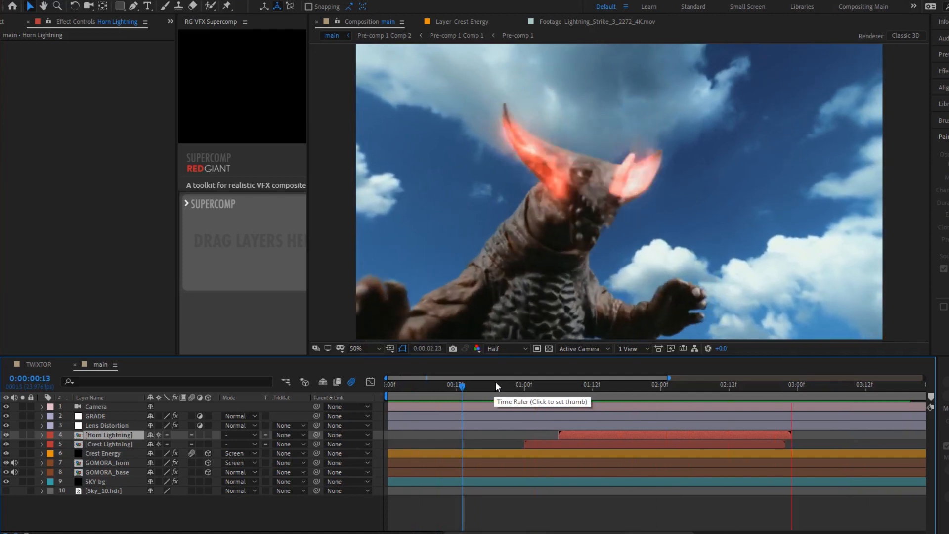
key("space")
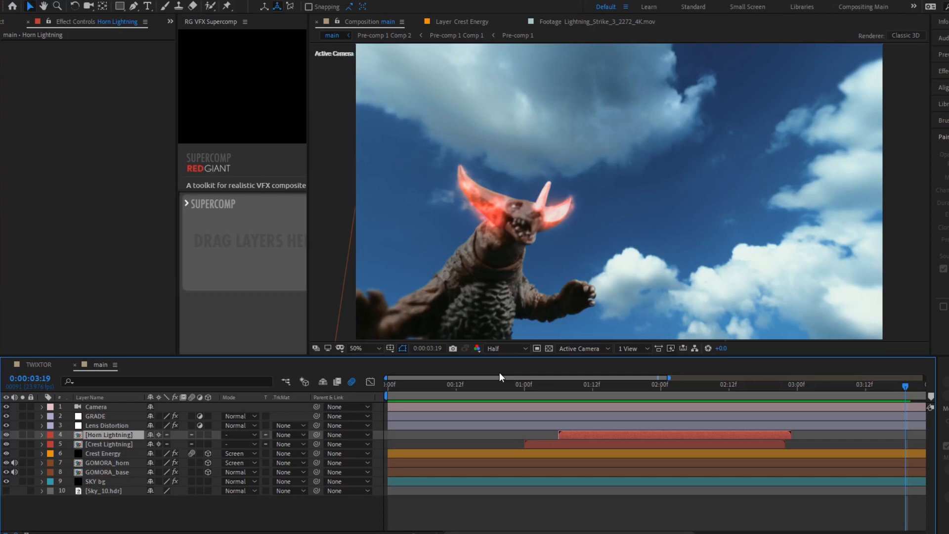
left_click(503, 405)
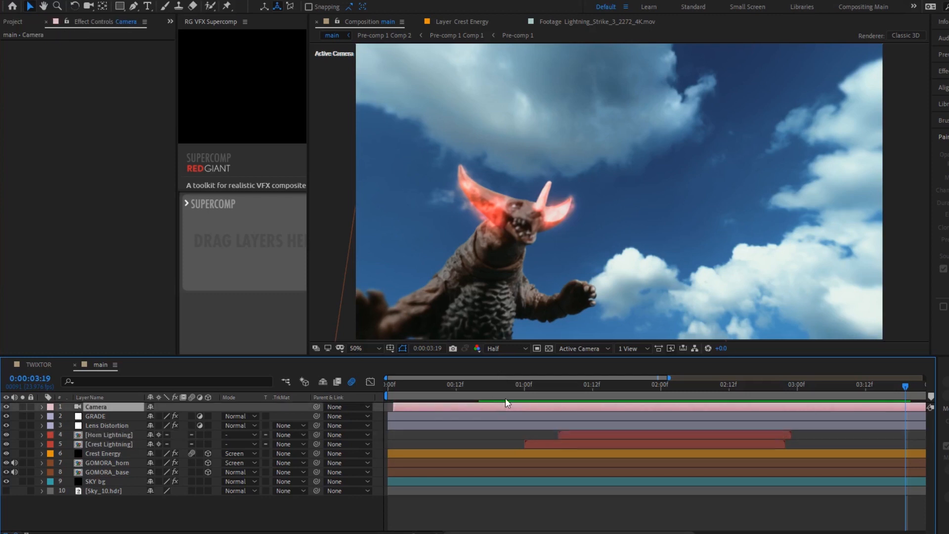
left_click(481, 390)
key("space")
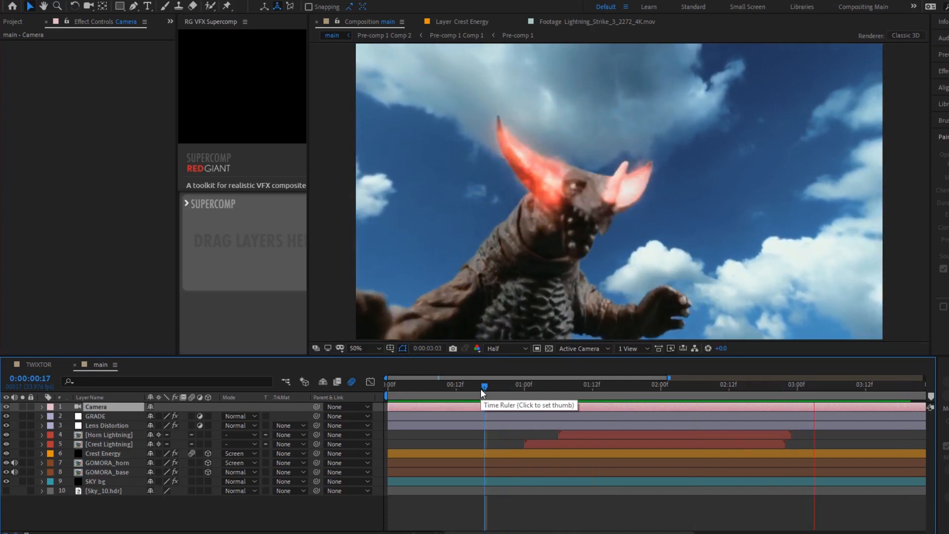
left_click(478, 385)
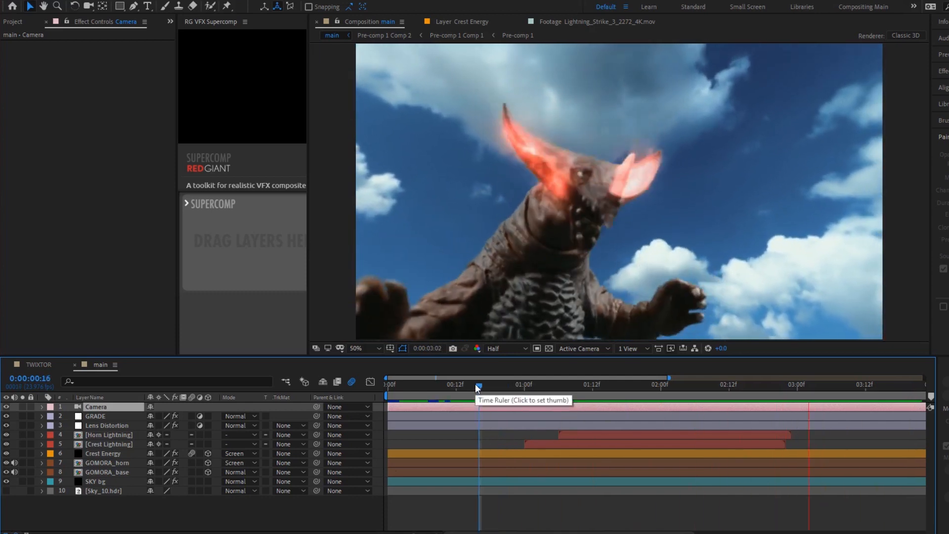
Create a black solid with the Mir 3 effect and place it below Lens Distortion.
key("ctrl+y")
key("ctrl+space")
type("mir")
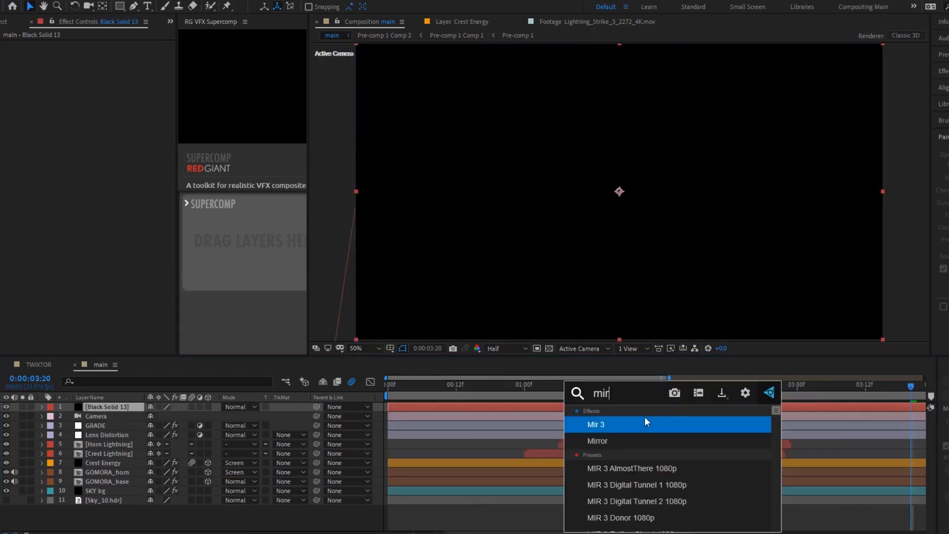
left_click(626, 439)
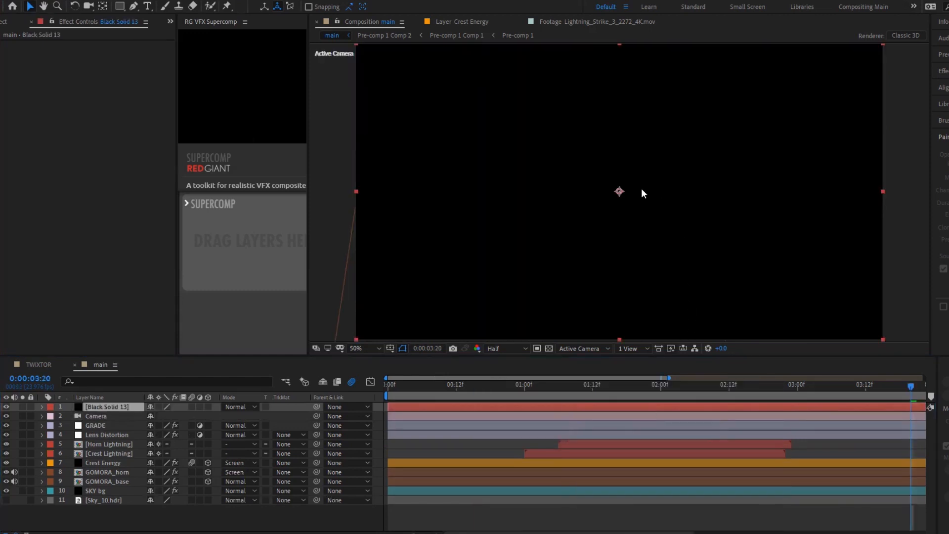
left_click_drag(95, 407, 106, 439)
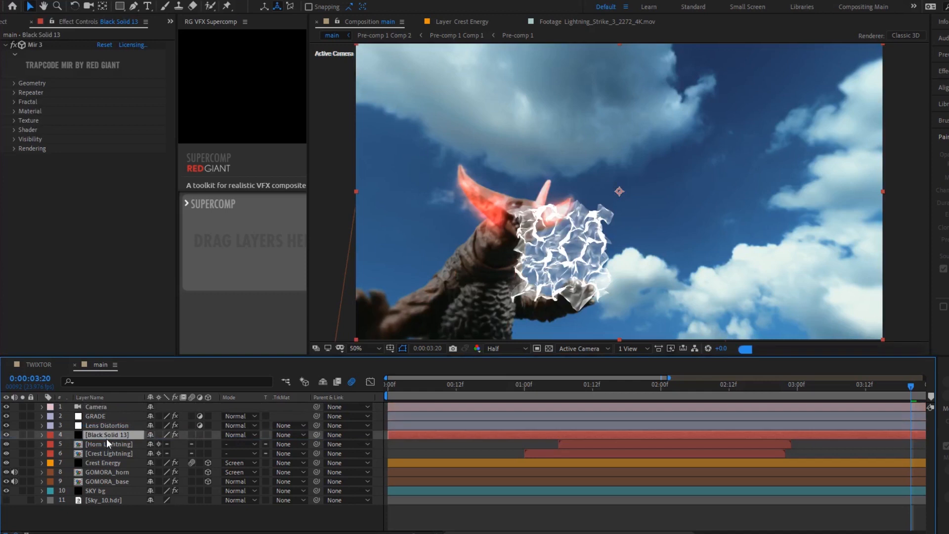
Reshape the Mir 3 plane into a narrow beam leaving the central horn, with Size X 4130, Size Y 110 and Rotate Y 67.
left_click(33, 44)
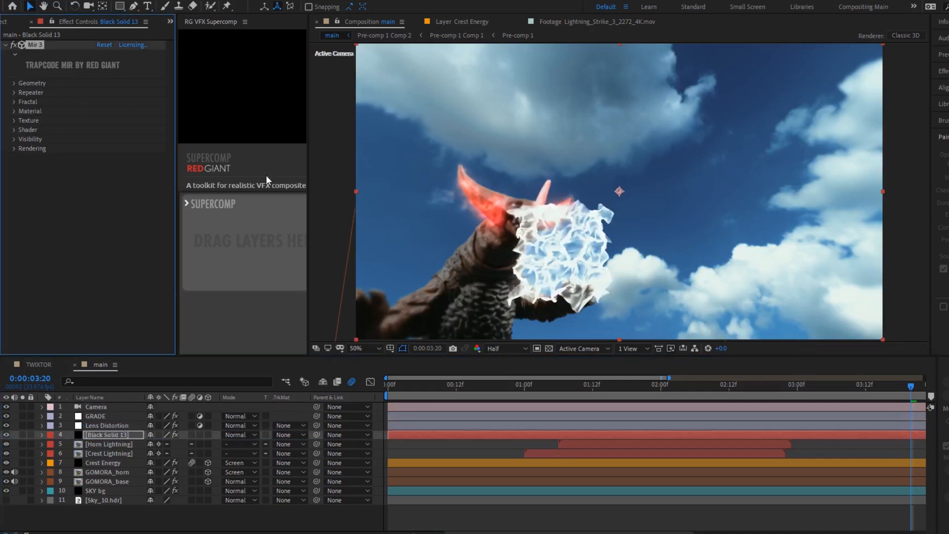
left_click(14, 92)
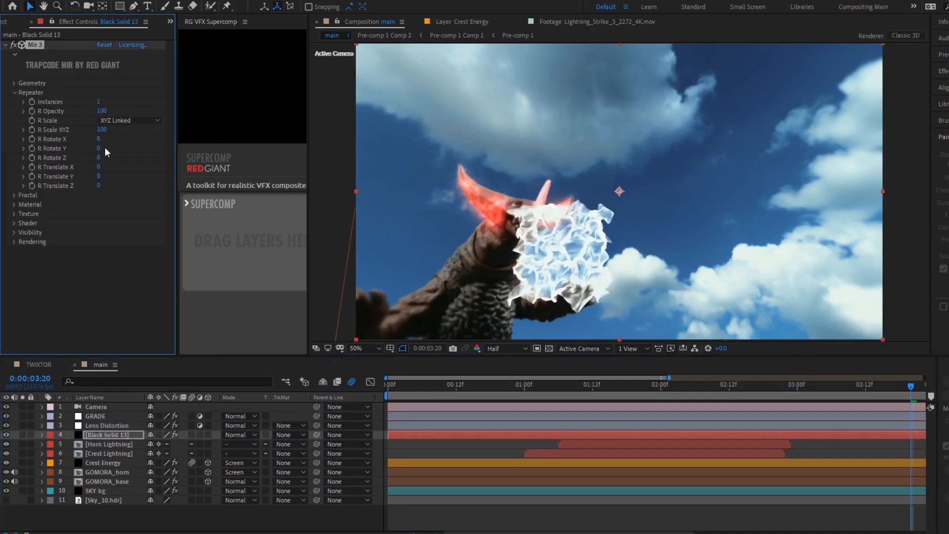
left_click(14, 92)
left_click(14, 83)
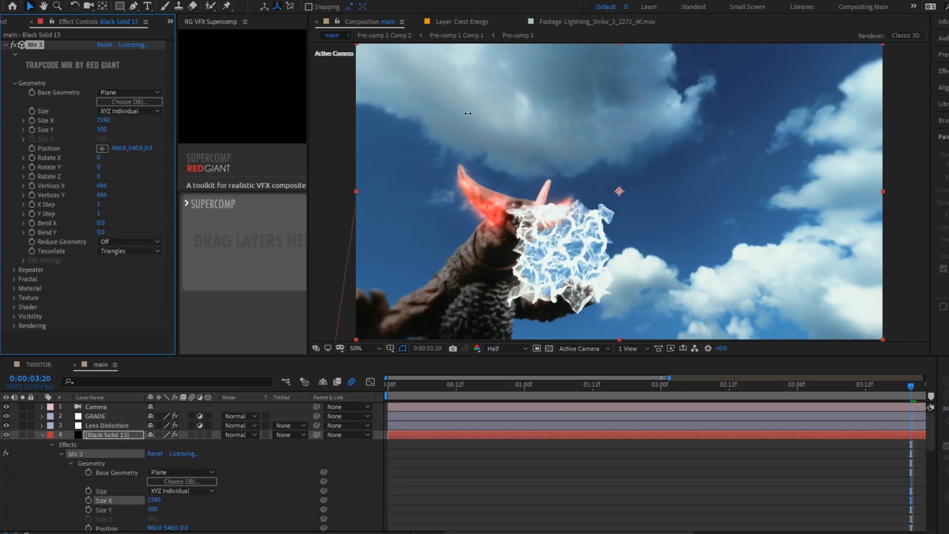
left_click_drag(468, 113, 467, 114)
left_click_drag(368, 124, 368, 124)
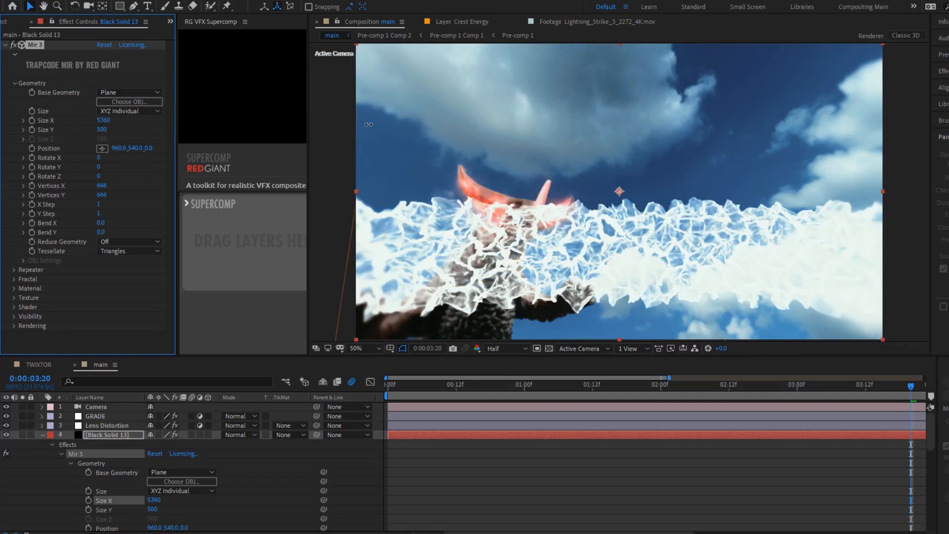
left_click_drag(101, 128, 178, 140)
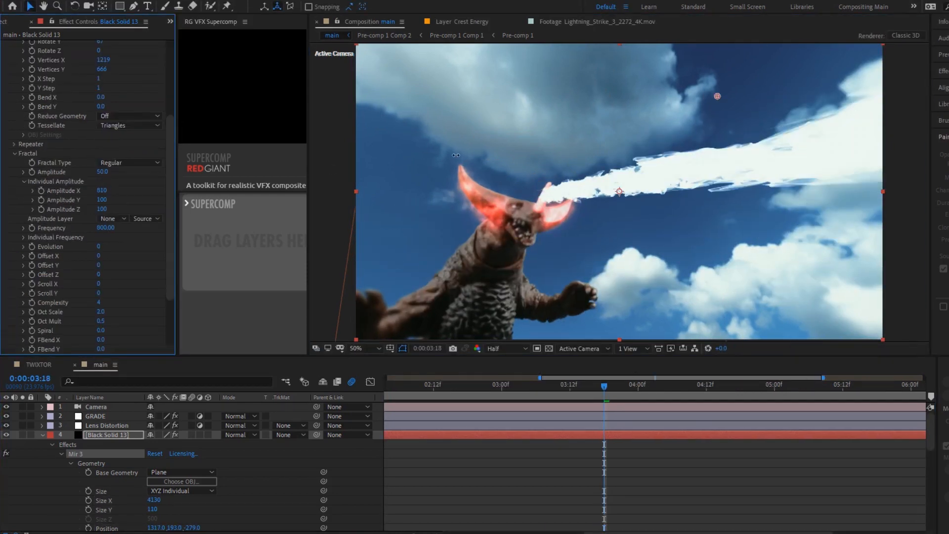
Preview the Mir 3 beam's animation from 0:00:03:00.
left_click_drag(586, 393, 514, 384)
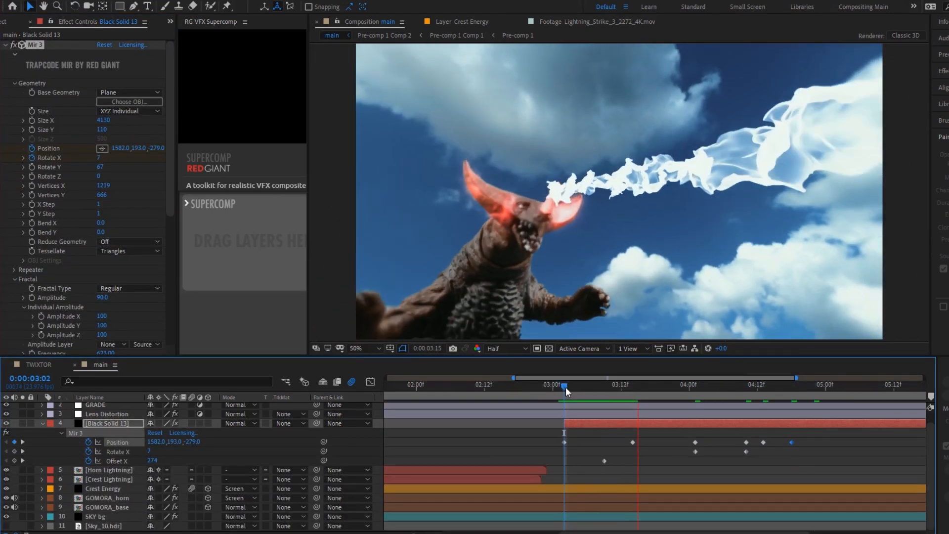
left_click_drag(565, 387, 872, 395)
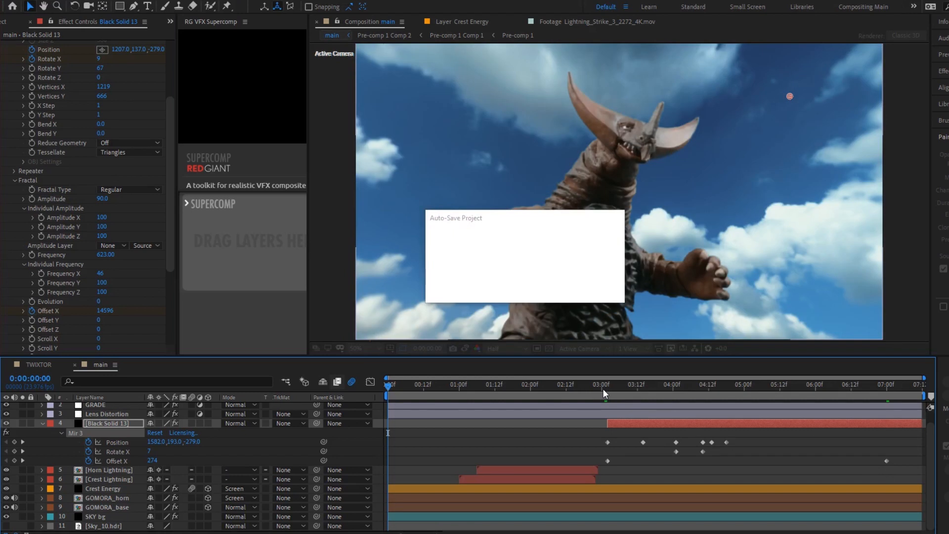
key("space")
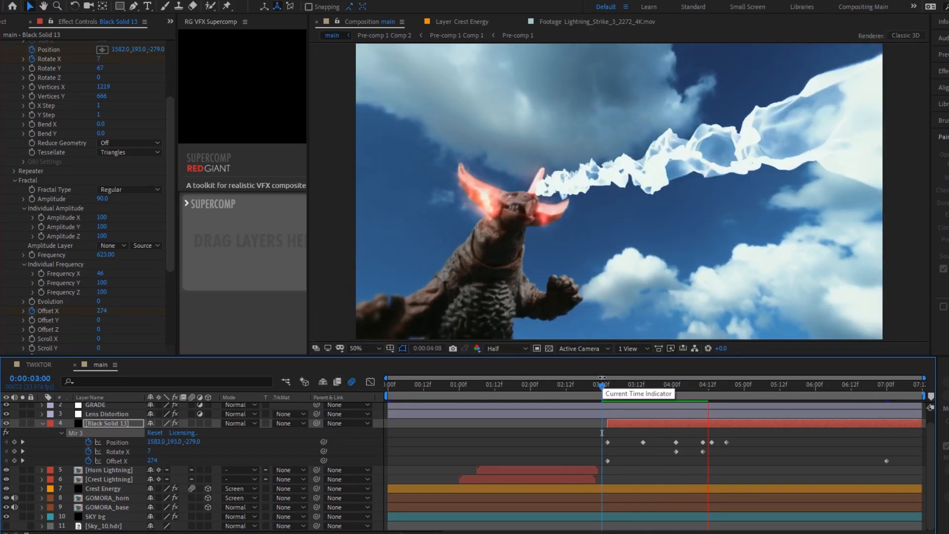
Color the Mir 3 beam's material orange in Screen blending mode and open the effect search.
left_click(730, 400)
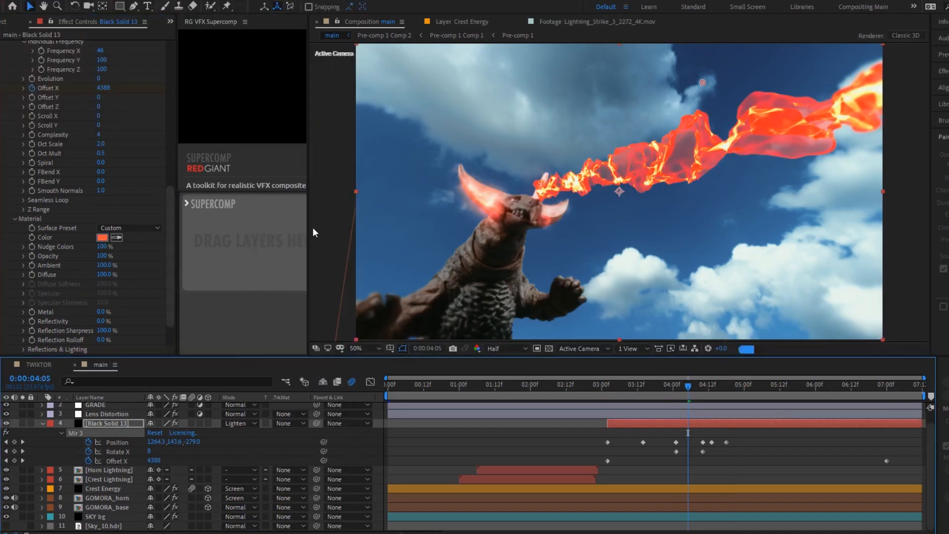
key("ctrl+space")
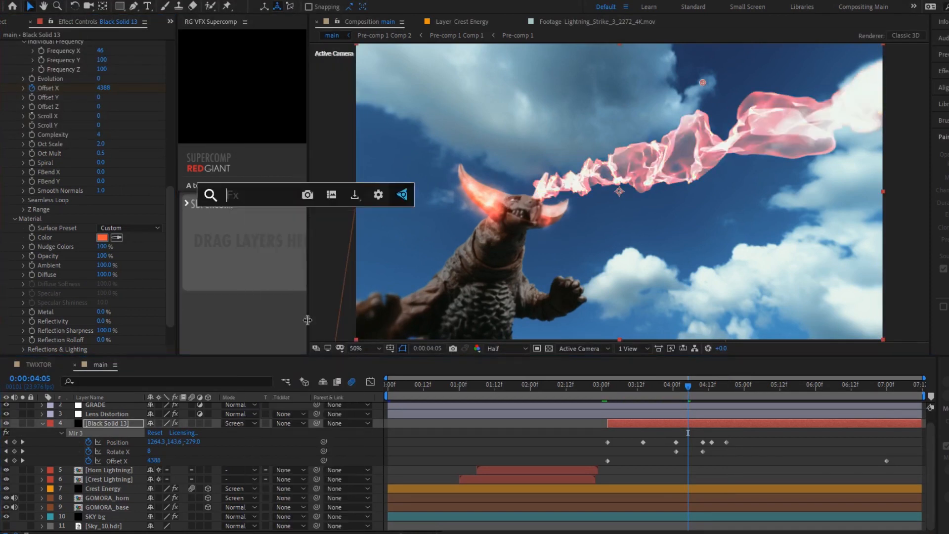
key("ctrl+space")
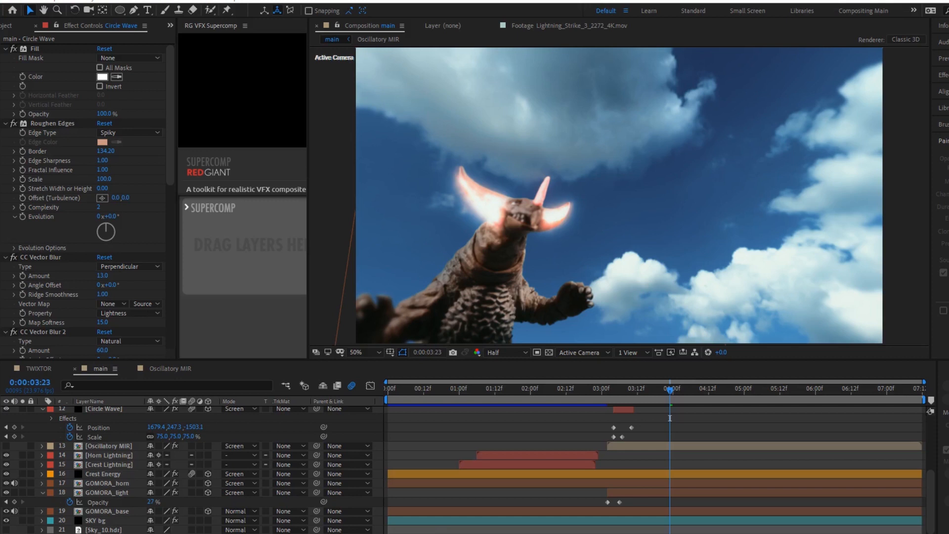
Create a white solid named Oscillatory Ray and mask it to a thin horizontal strip spanning the frame at horn height.
key("ctrl+y")
type("Oscillatory Ray")
key("Return")
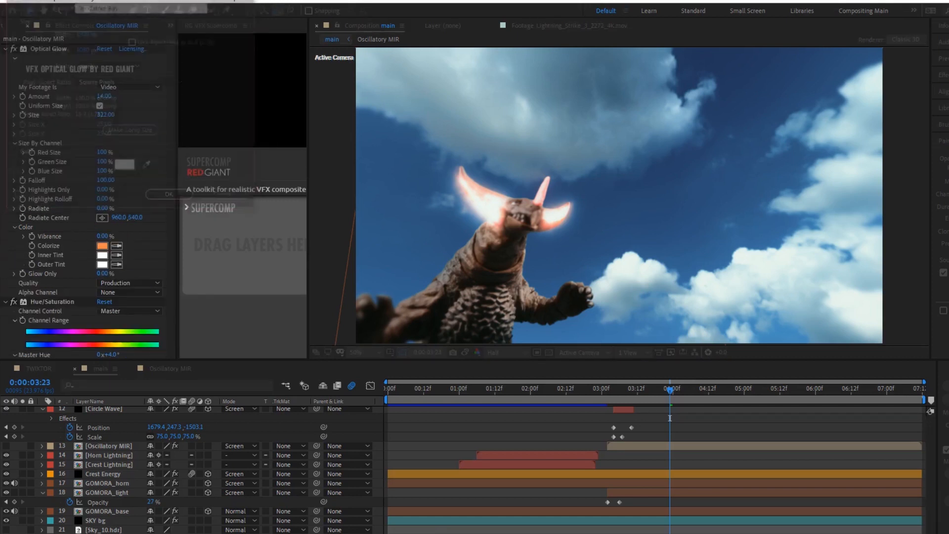
key("q")
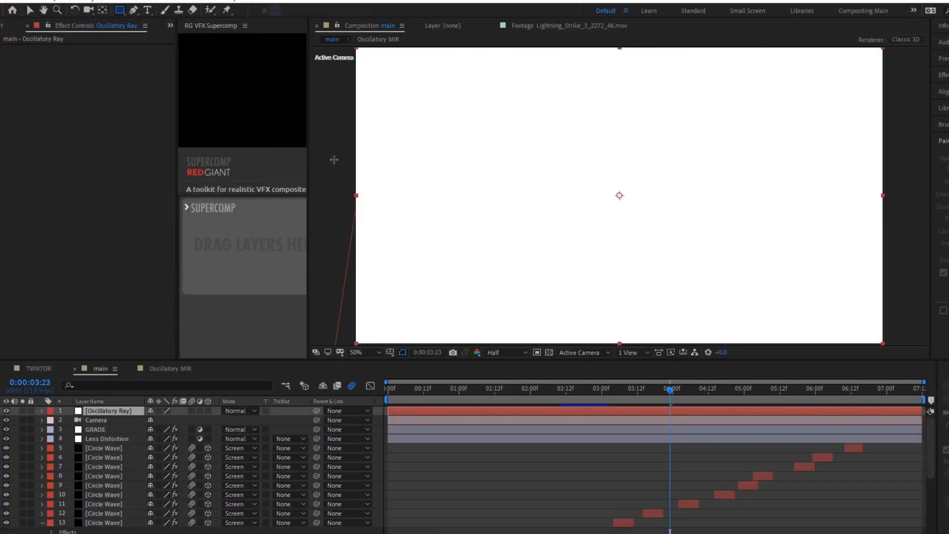
left_click_drag(340, 168, 902, 189)
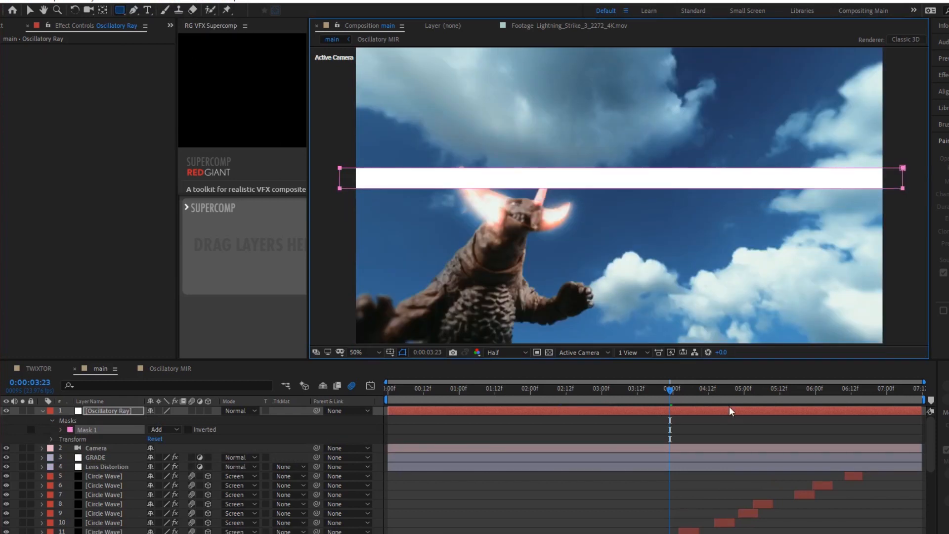
Precompose the masked Oscillatory Ray layer.
left_click(723, 420)
key("ctrl+shift+c")
left_click(132, 147)
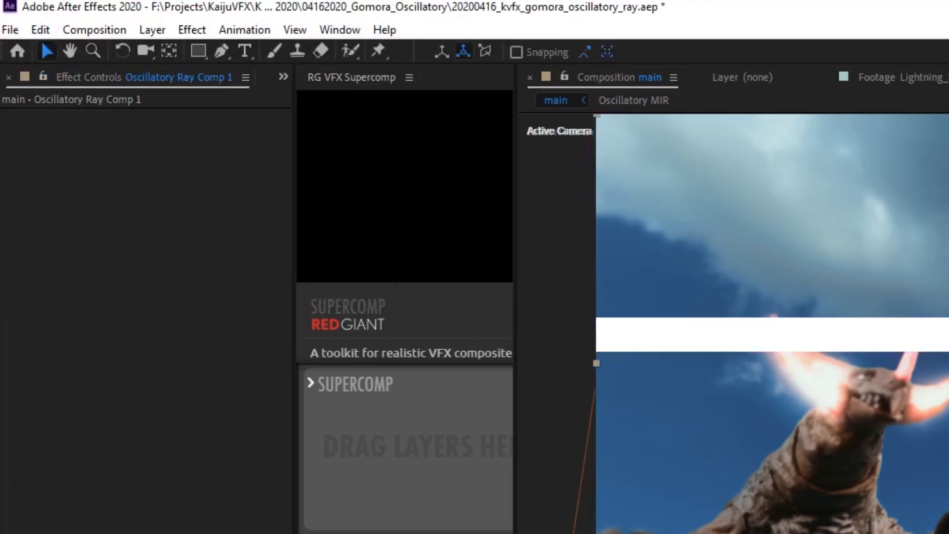
Apply Roughen Edges to the precomposed ray with the Spiky edge type and a border of 42.40.
key("ctrl+space")
type("edge")
left_click(300, 258)
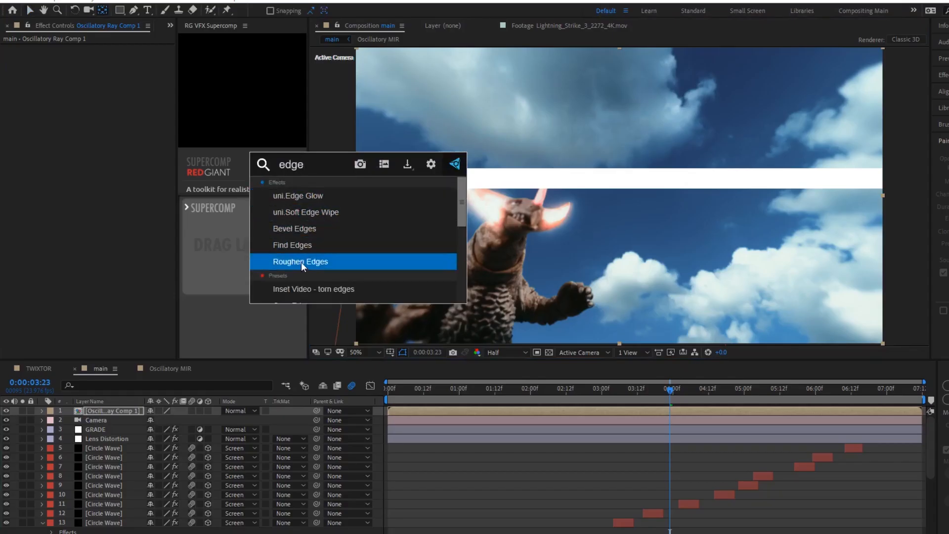
key("v")
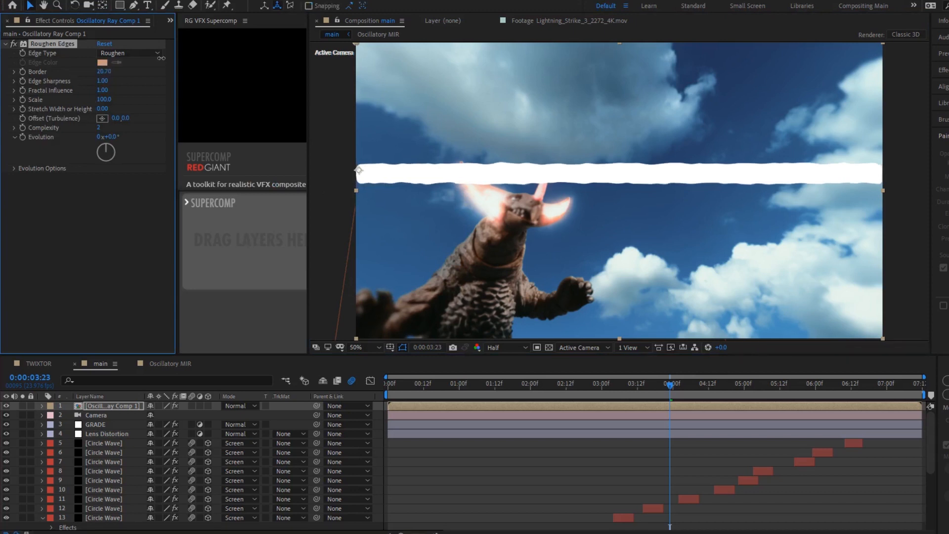
left_click(146, 54)
left_click(149, 99)
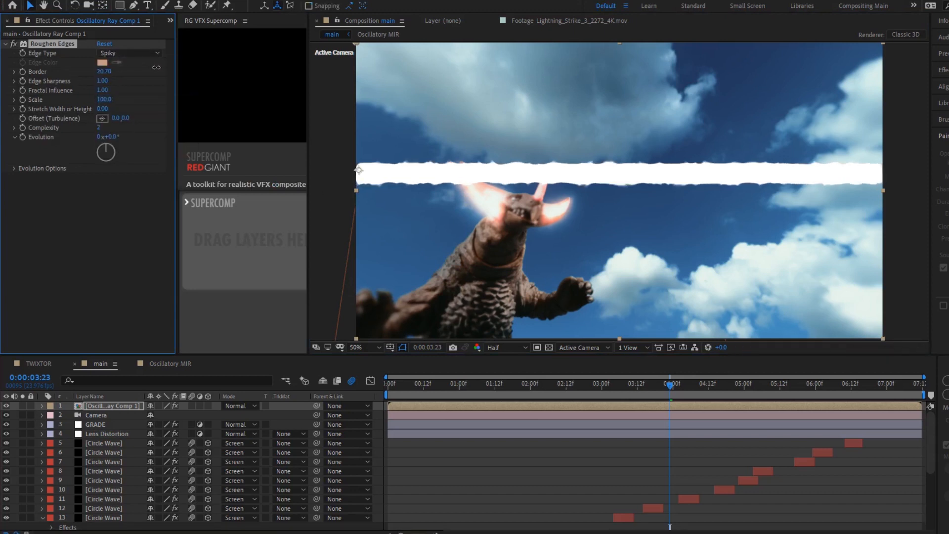
left_click_drag(254, 50, 255, 50)
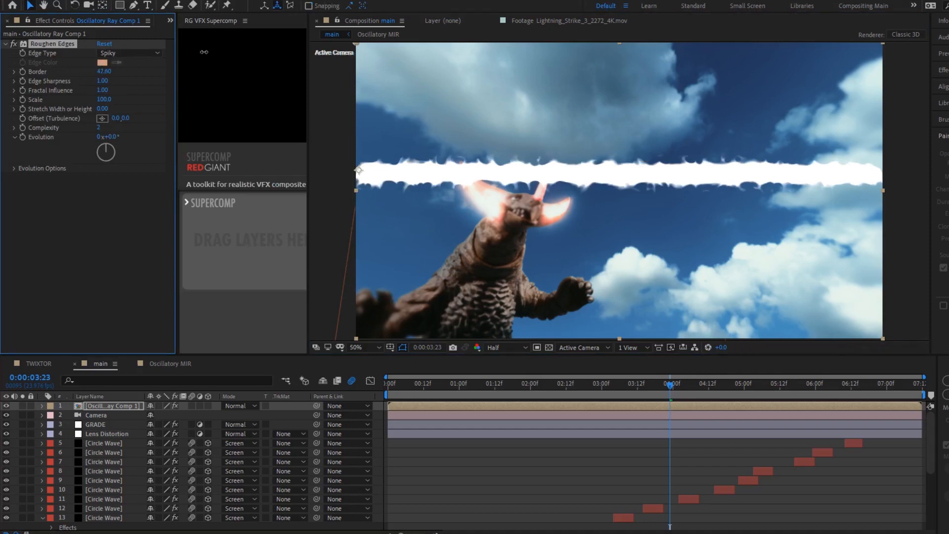
Duplicate Roughen Edges on the ray and give the copy the Roughen edge type, a border of 73.40 and a scale of 92.
key("ctrl+d")
left_click(127, 187)
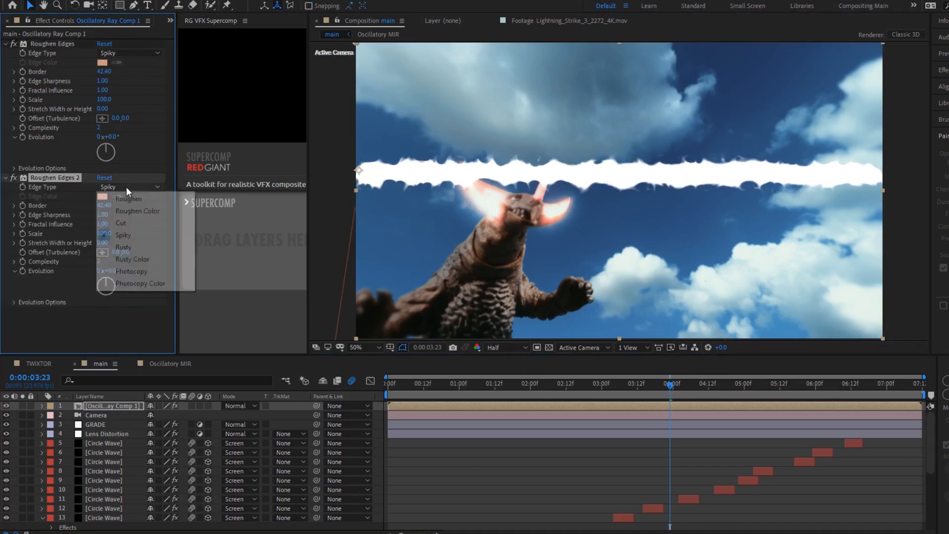
left_click(110, 200)
left_click_drag(197, 184, 483, 141)
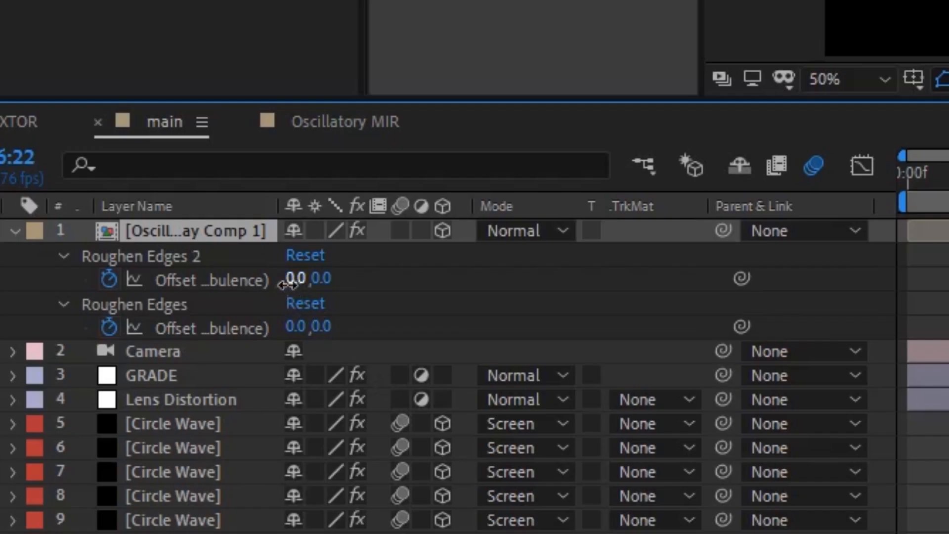
Animate the horizontal turbulence offset of both Roughen Edges effects, entering 2525 for Roughen Edges 2.
type("2525")
key("Return")
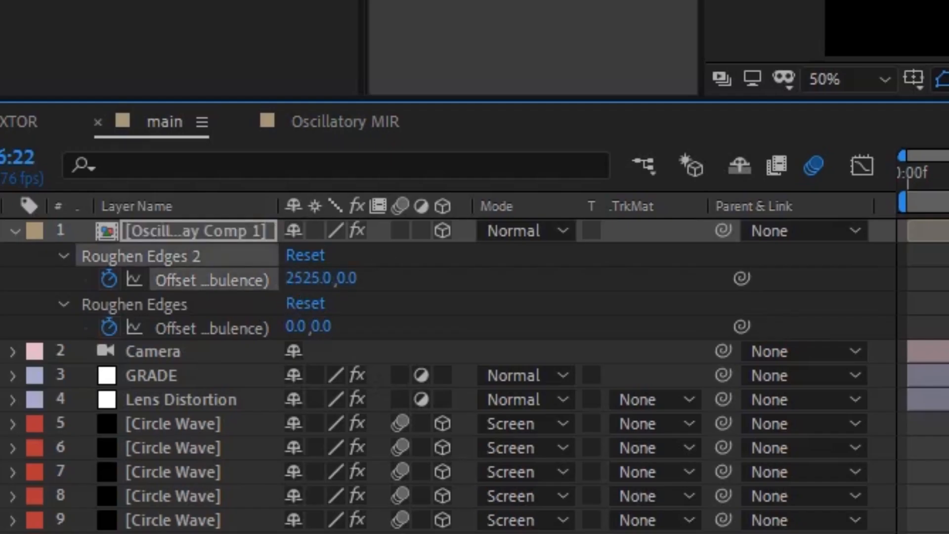
left_click_drag(307, 324, 356, 323)
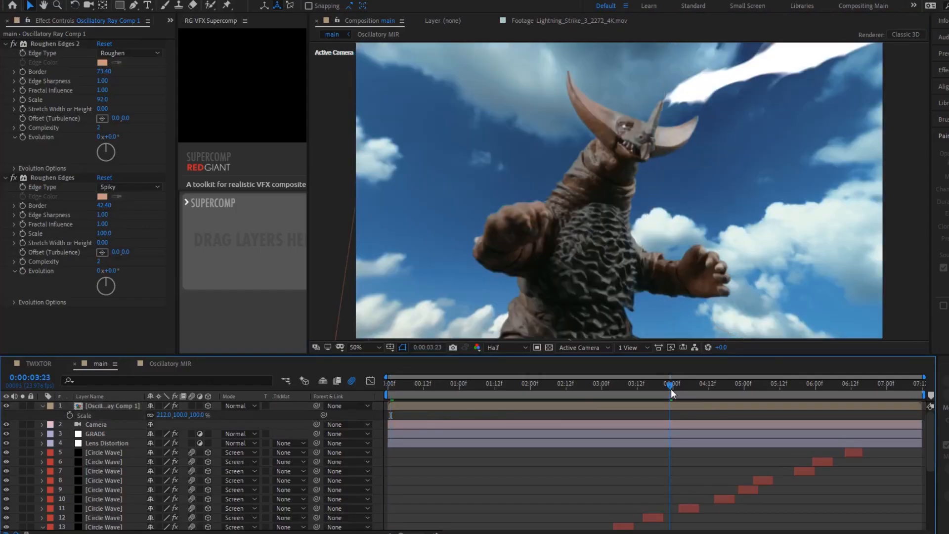
Try a duplicate ray layer with a Roughen Edges border of 139.40 and CC Vector Blur, and delete the copy.
key("ctrl+d")
left_click(51, 177)
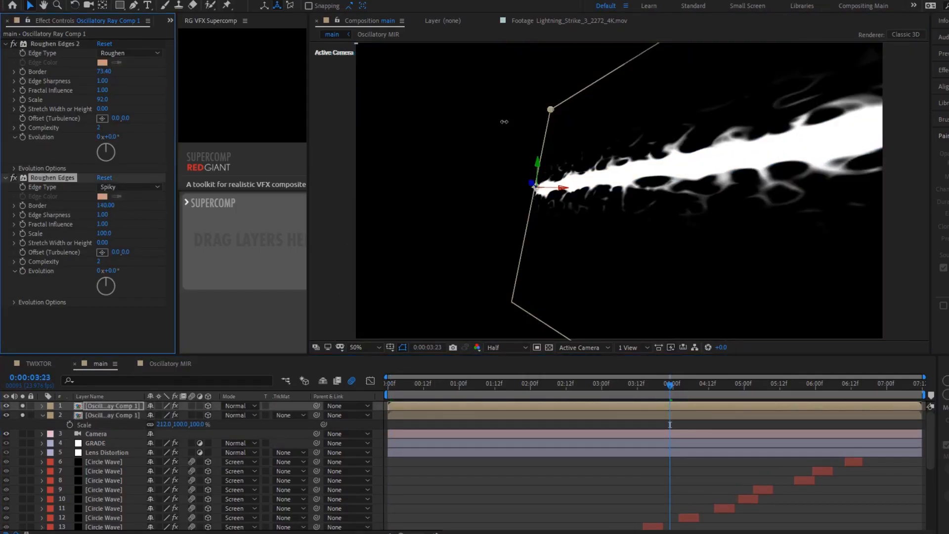
left_click(671, 414)
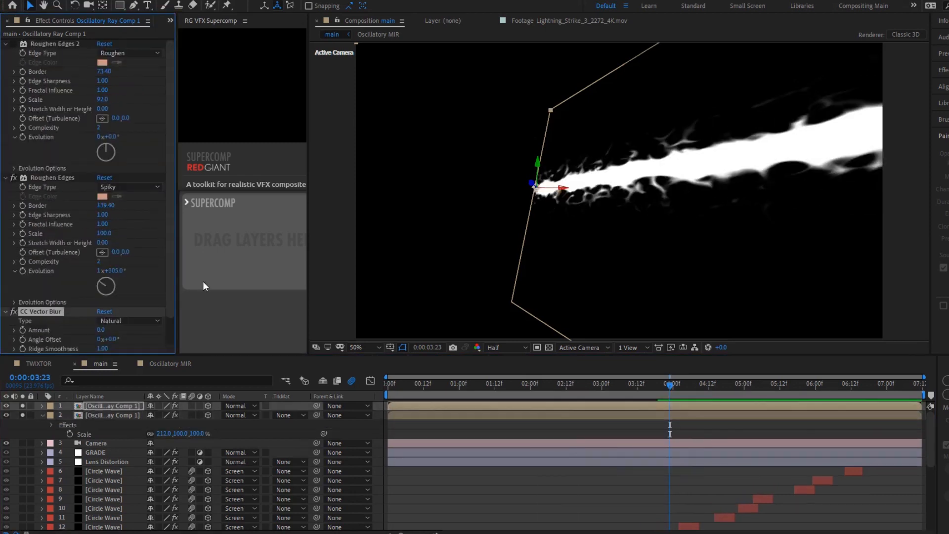
key("Delete")
Duplicate the animated ray layer and distort the copy with Turbulent Displace set to Bulge, amount 109, plus CC Vector Blur of 23.
left_click(621, 383)
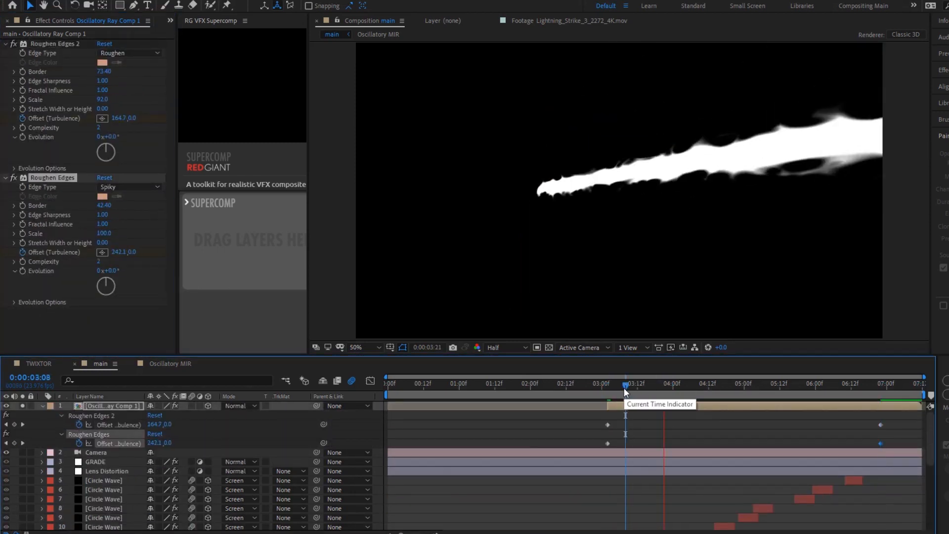
left_click_drag(625, 388, 707, 389)
key("ctrl+d")
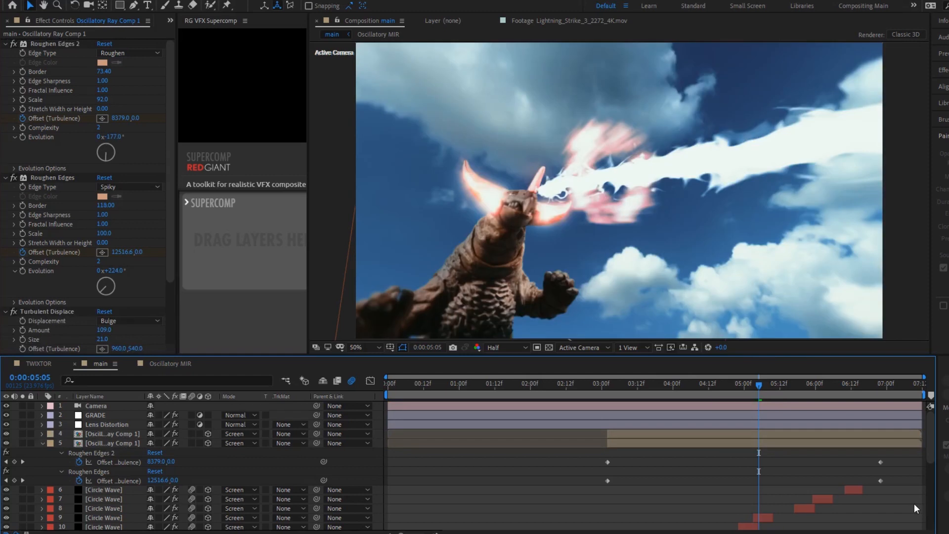
left_click(673, 390)
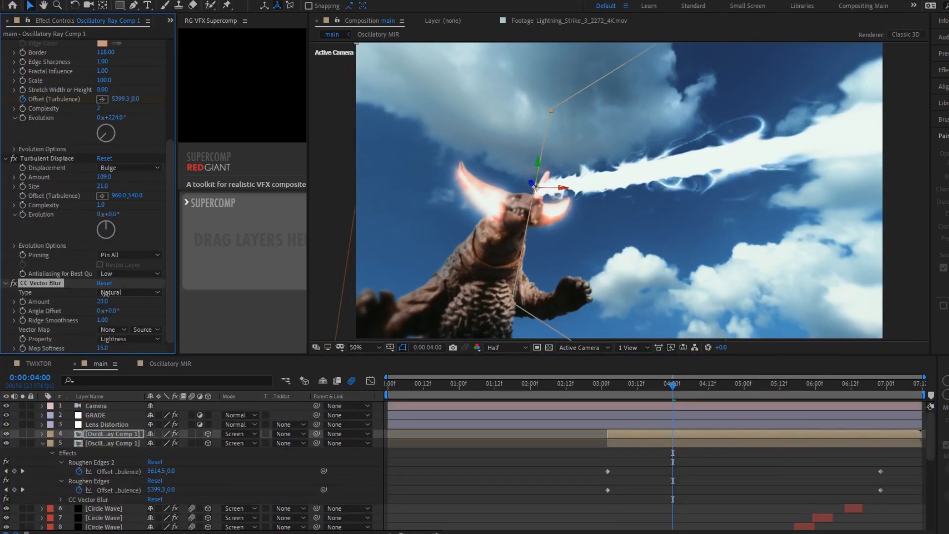
Apply Directional Blur to the lower ray layer with a direction of 90° and a blur length of 6.3.
left_click(650, 443)
key("ctrl+space")
type("dir")
key("Return")
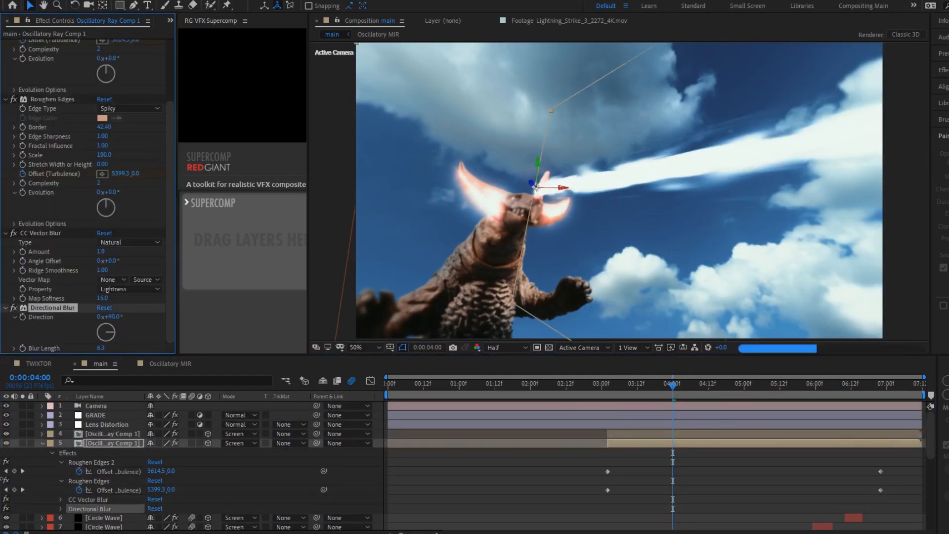
Duplicate the blurred ray layer and vary the copy's edges with a Roughen Edges border of 64.20.
left_click(52, 99)
left_click(113, 443)
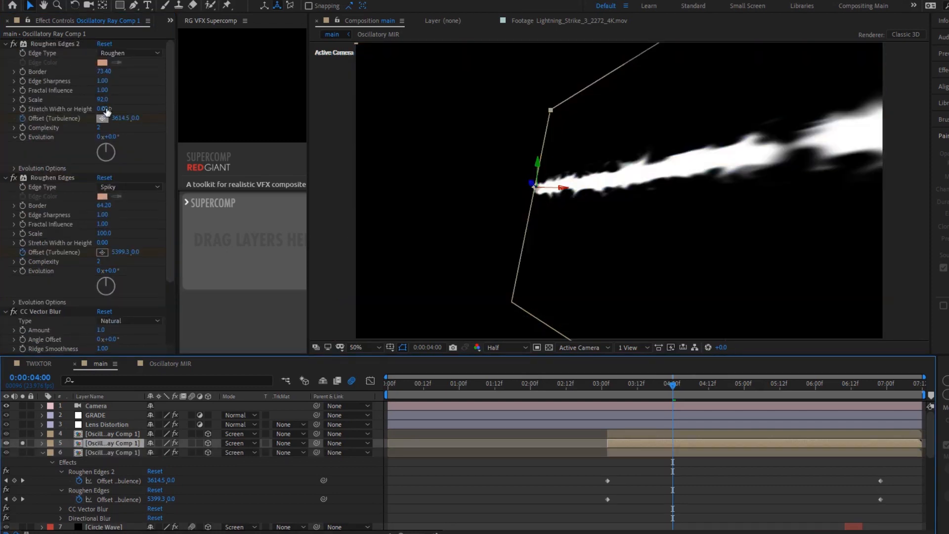
left_click_drag(107, 111, 129, 110)
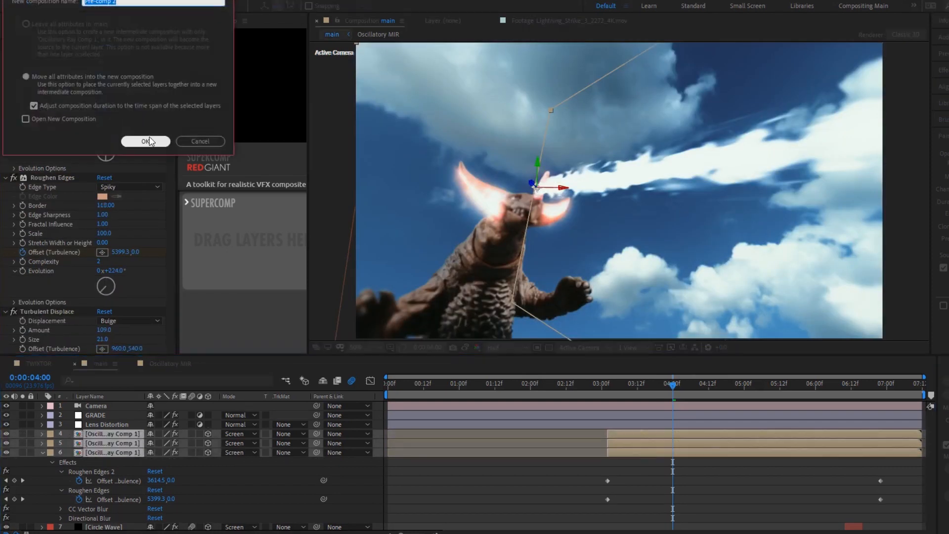
Precompose the three ray layers as Pre-comp 2 and enable collapse transformations on it.
left_click(146, 142)
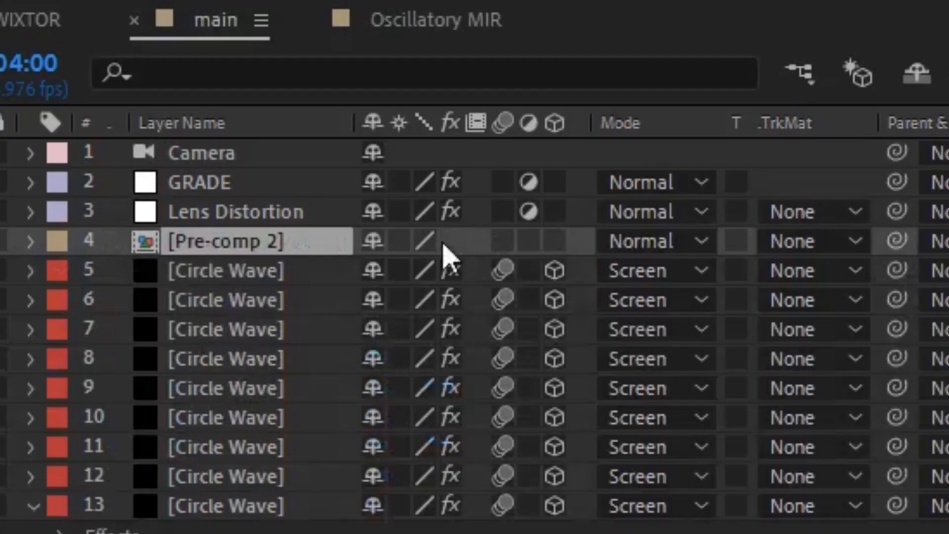
left_click(397, 242)
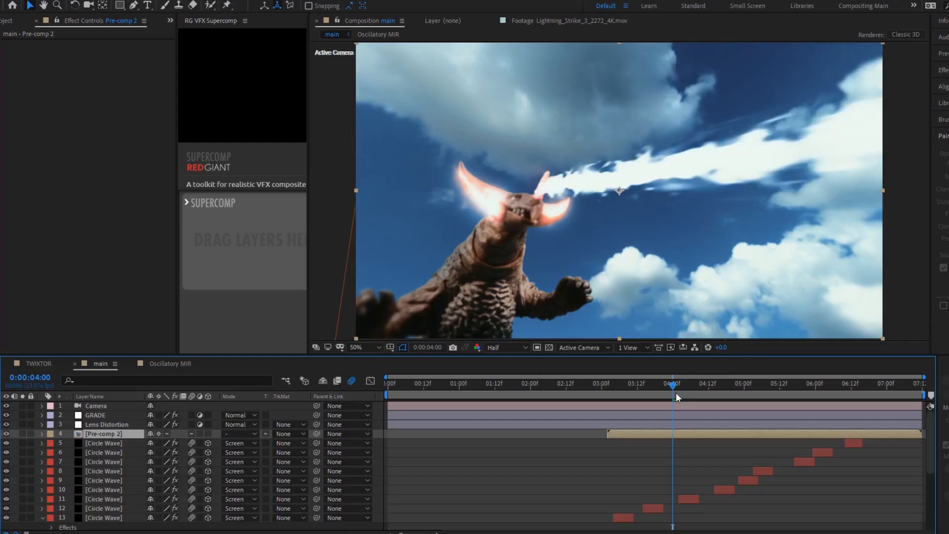
Color Pre-comp 2 with a black Solid Composite and CC Toner using pale pink highlights and orange midtones.
key("ctrl+space")
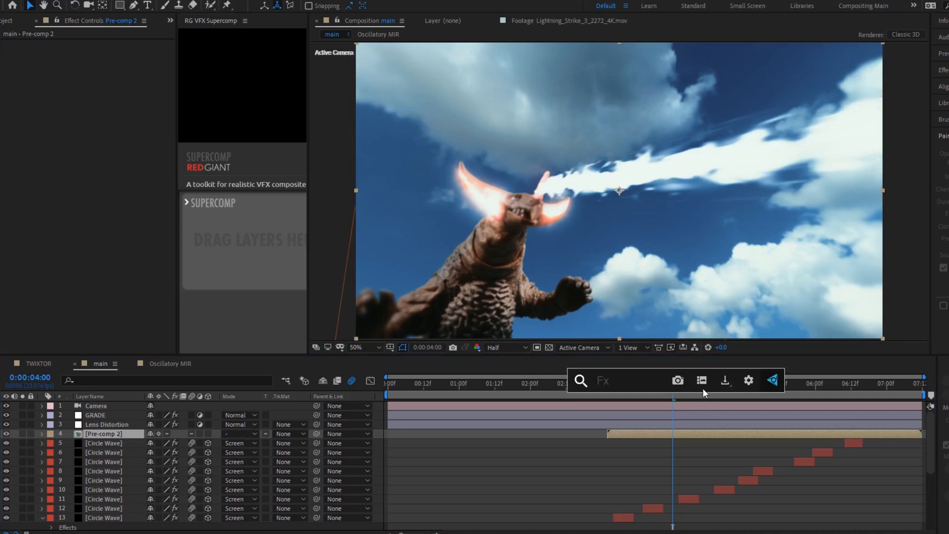
type("cc toner")
key("Return")
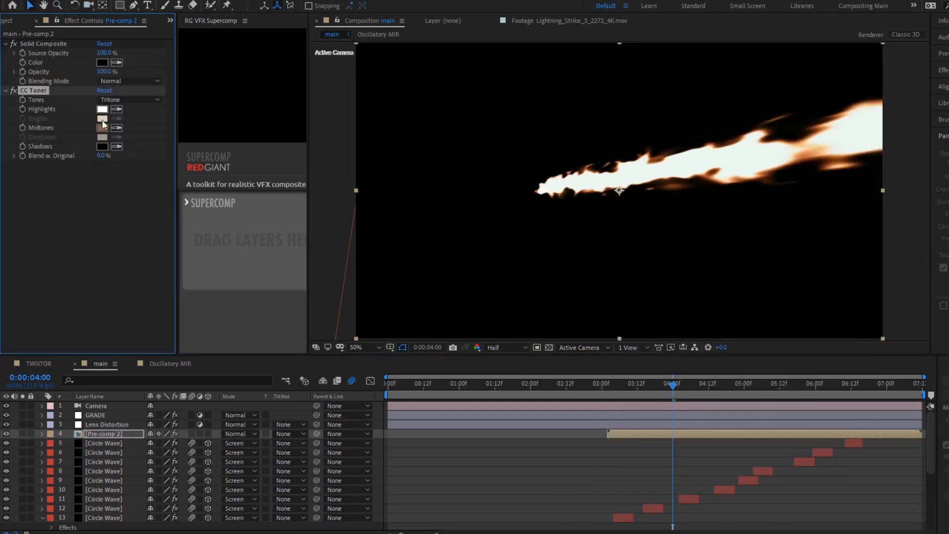
left_click(102, 119)
Add a Glow effect to Pre-comp 2 with a radius of 148.
key("Return")
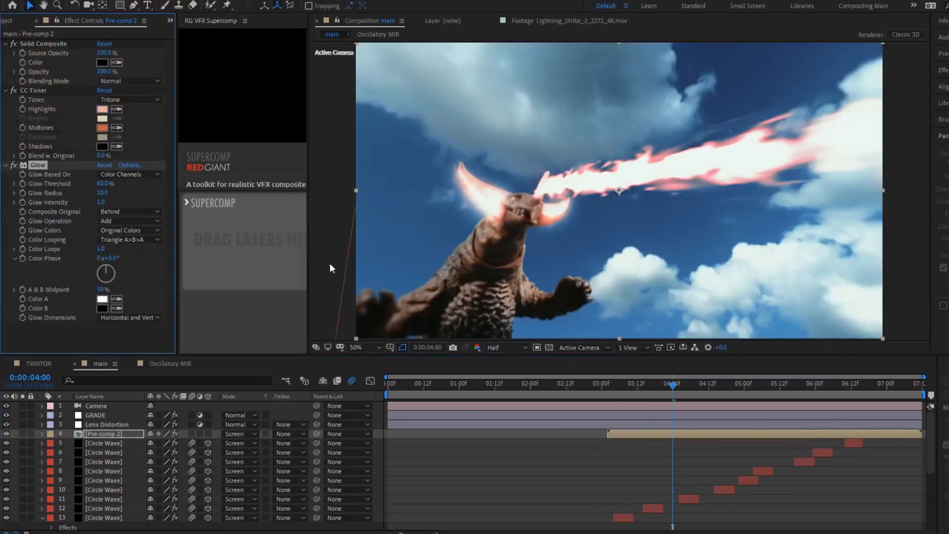
left_click_drag(102, 192, 170, 193)
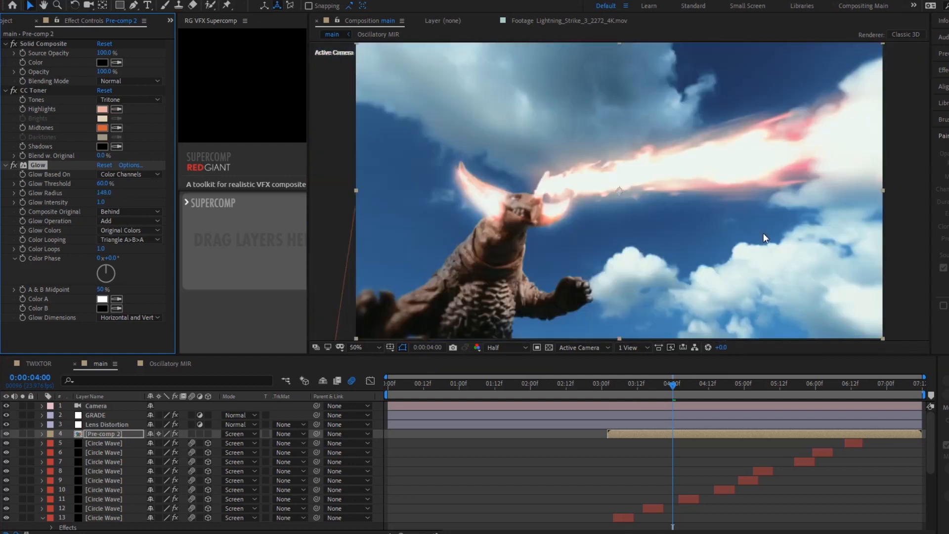
Keyframe Pre-comp 2's position from 0:00:03:02 onward so the ray follows the central horn, and preview the motion.
left_click(633, 385)
left_click_drag(633, 385, 607, 383)
scroll(629, 403, "down", 3)
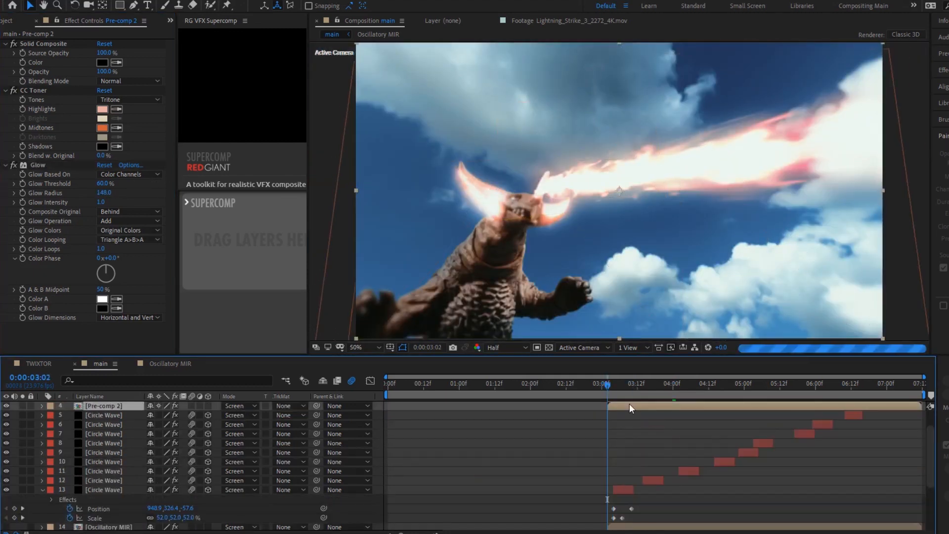
key("p")
left_click(723, 384)
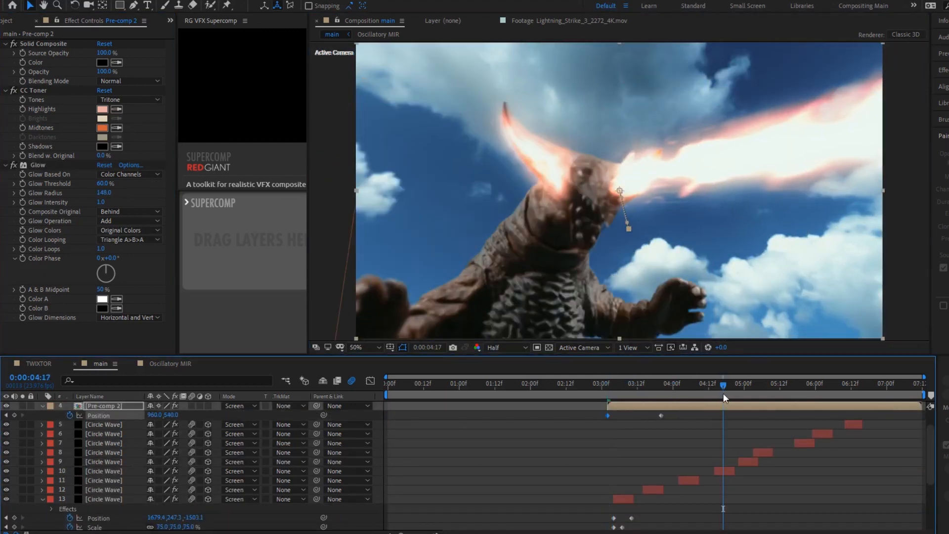
left_click_drag(648, 191, 636, 181)
left_click(694, 384)
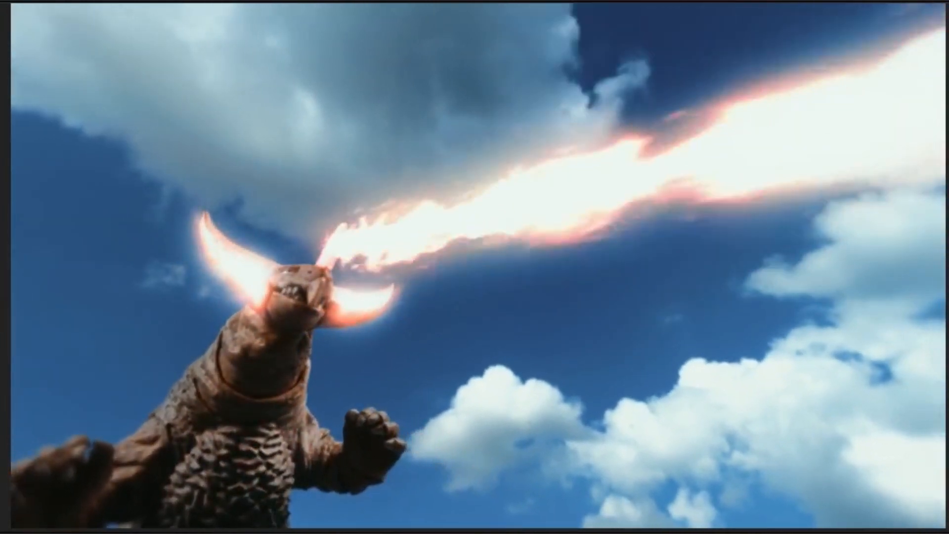
key("space")
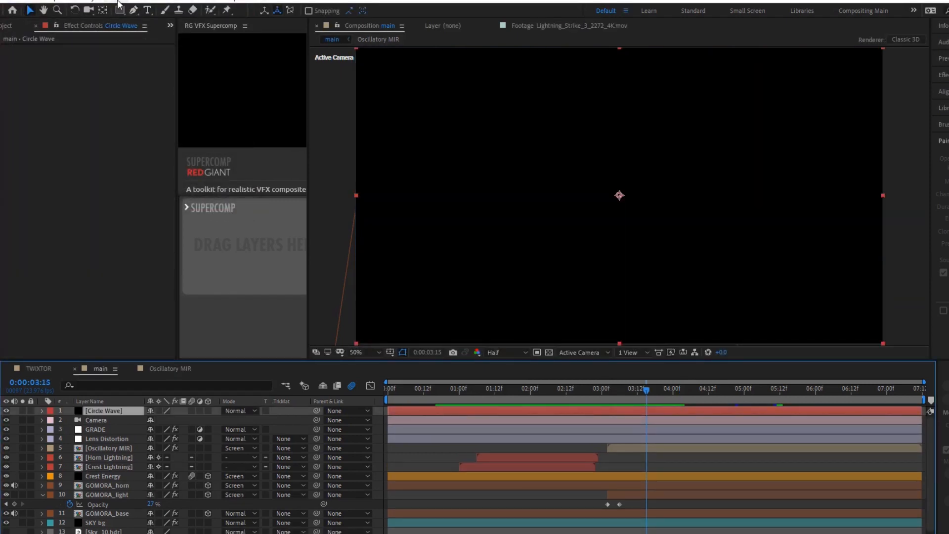
Mask the Circle Wave solid into a ring with two concentric circles, setting the inner mask to Subtract.
left_click_drag(120, 10, 163, 35)
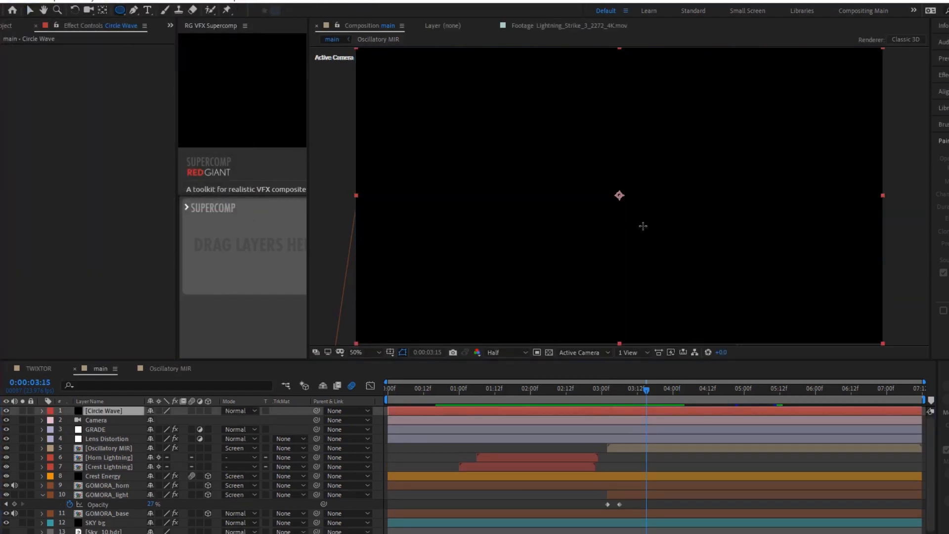
left_click_drag(619, 195, 700, 148)
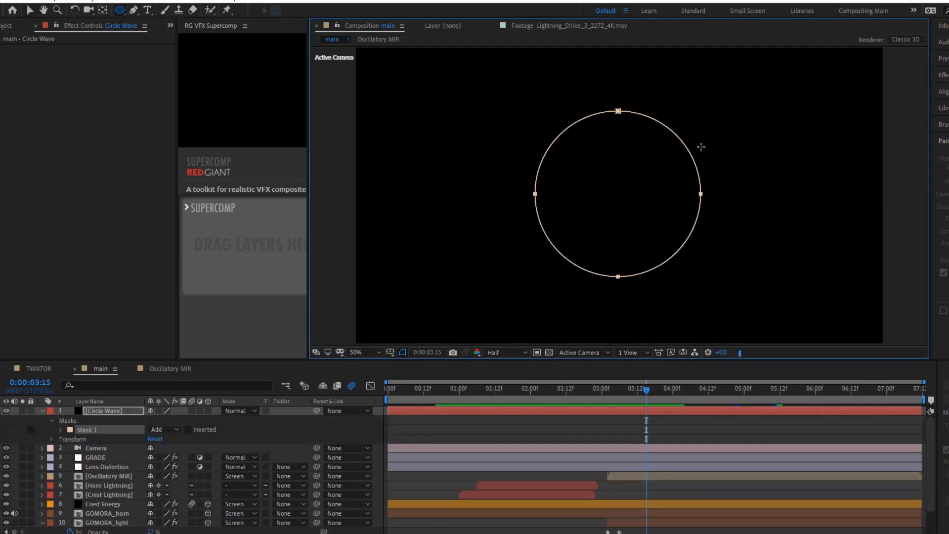
left_click_drag(620, 195, 664, 165)
left_click(170, 434)
left_click(162, 440)
Style the ring with Fill, Roughen Edges, CC Vector Blur (Perpendicular 13, Natural 60), Fast Box Blur of 3 and an orange-midtone CC Toner.
key("ctrl+space")
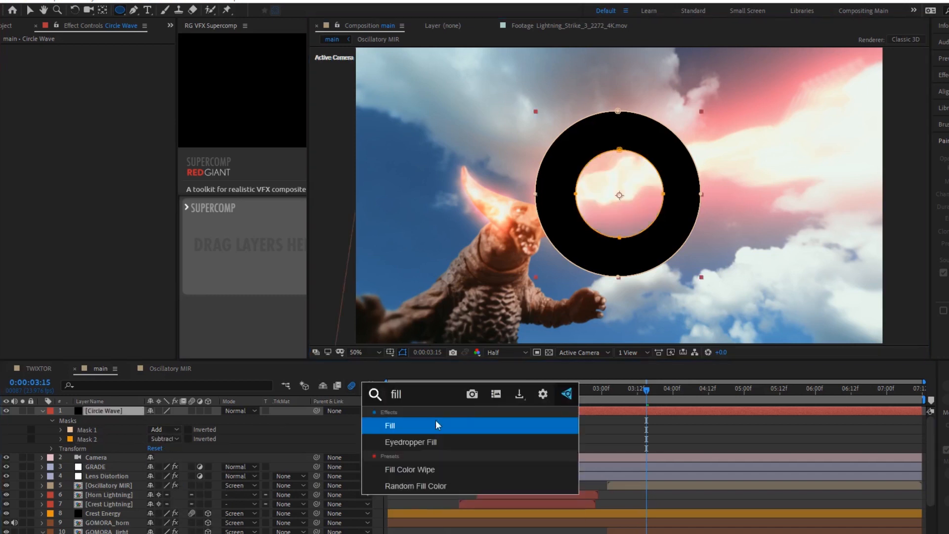
left_click(436, 425)
key("ctrl+space")
type("edge")
left_click(548, 497)
key("ctrl+space")
left_click(126, 300)
key("ctrl+space")
type("f")
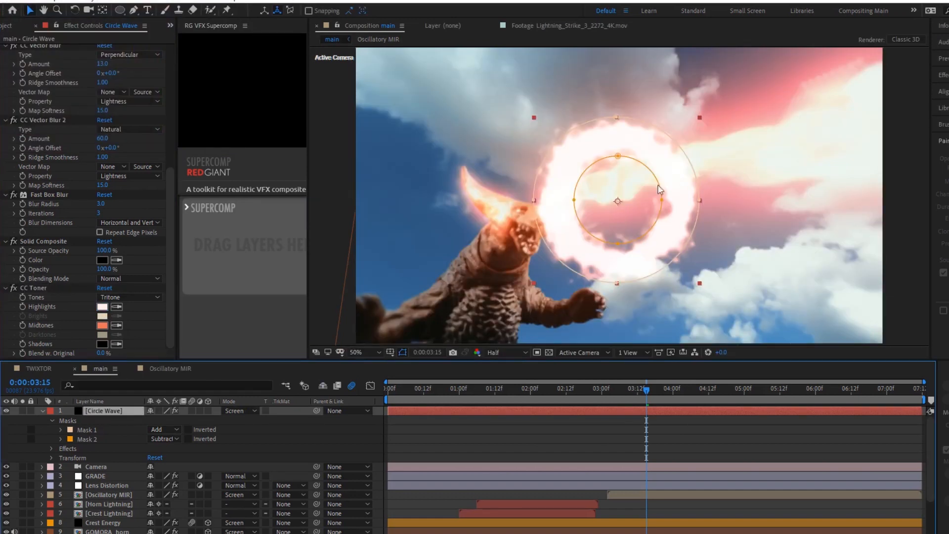
Make the Circle Wave layer 3D, raise it to the central horn and keyframe its position there.
left_click(208, 411)
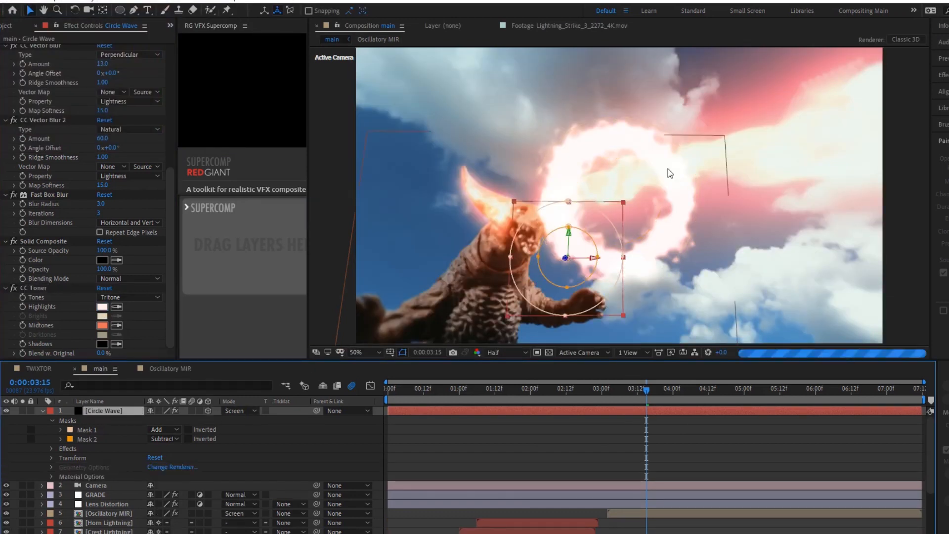
left_click_drag(568, 232, 568, 170)
key("p")
left_click(70, 420)
Trim the Circle Wave's start to 0:00:03:15, keyframe its travel outward along the beam and preview it.
key("alt+[")
left_click_drag(566, 194, 653, 178)
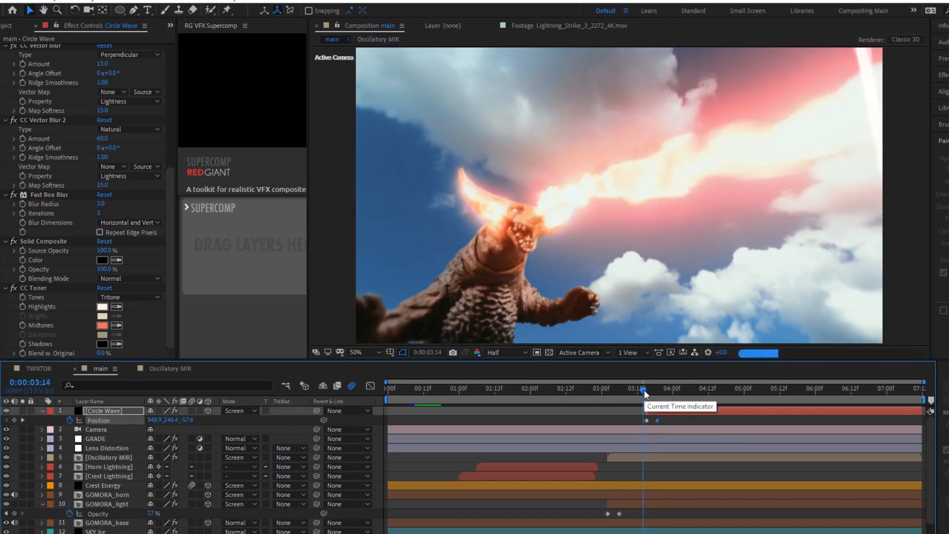
key("space")
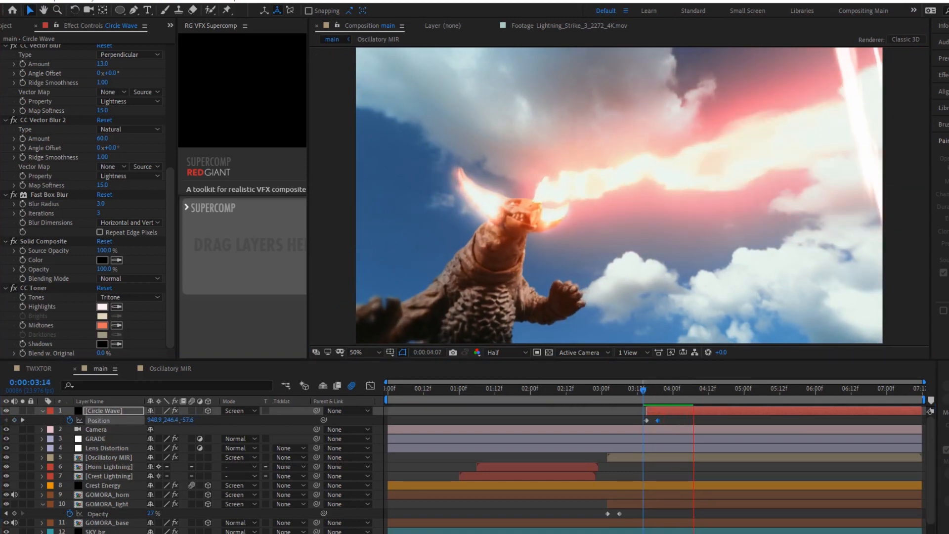
key("space")
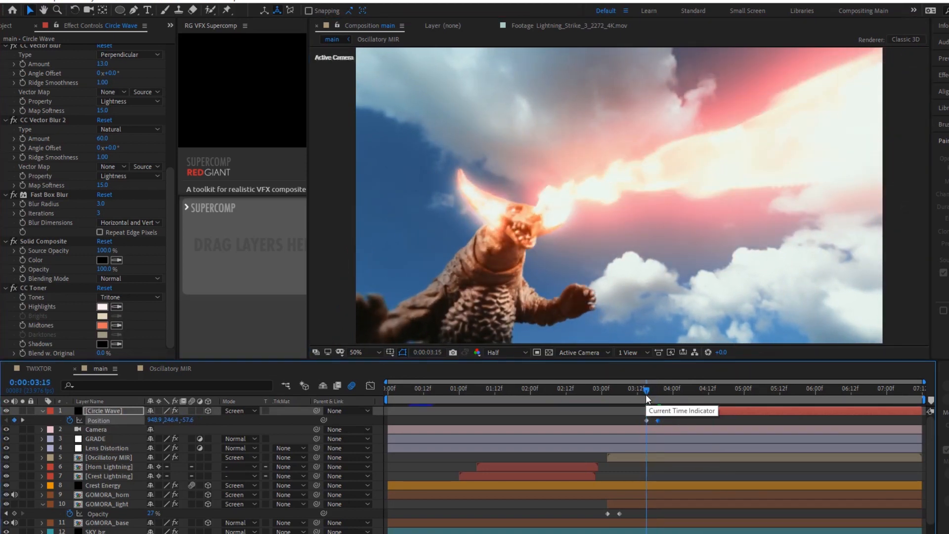
Adjust the Circle Wave's scale and turn it to a Y orientation of 333.2°.
key("s")
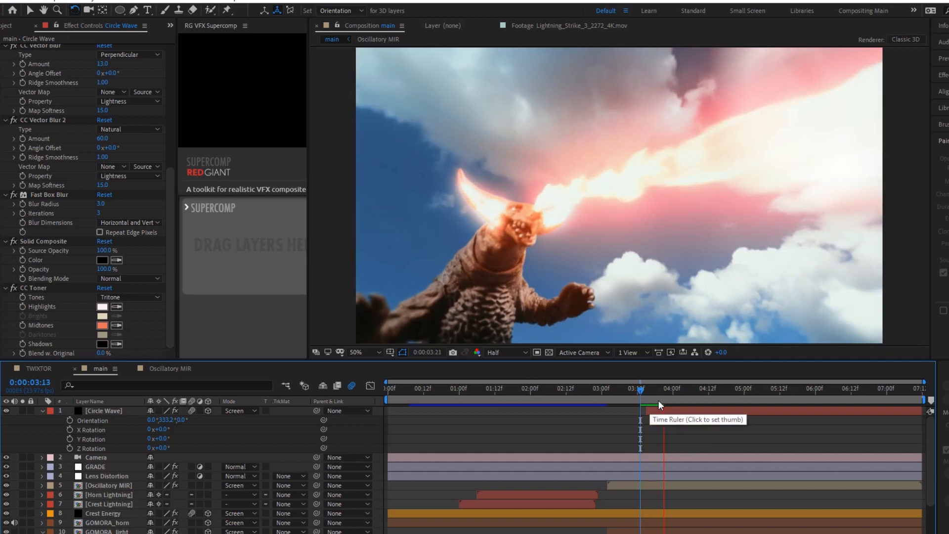